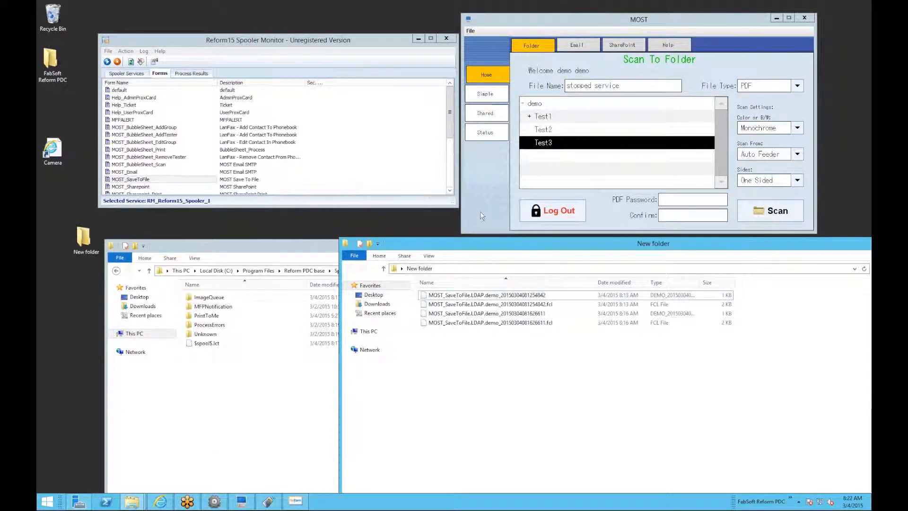
# Bring MOST Designer to the front, move the MOST preview window aside, and close all open designer documents.
pyautogui.click(215, 501)
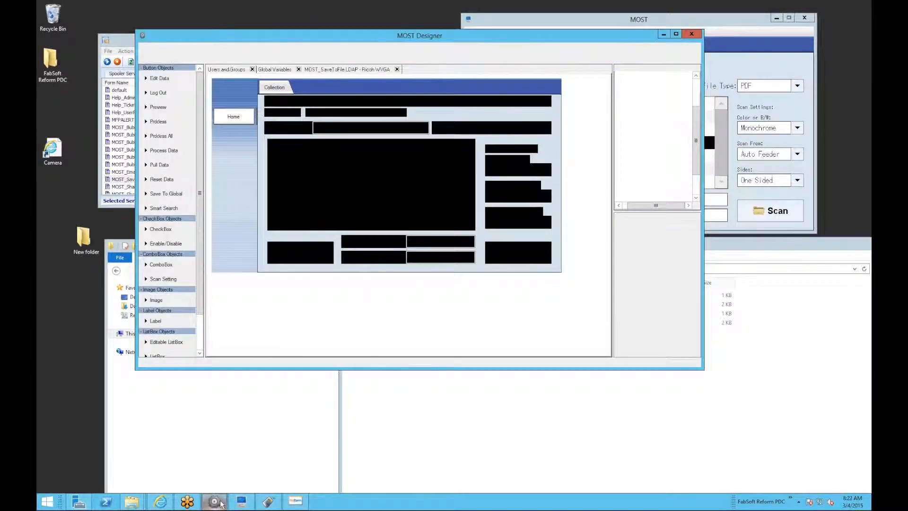
pyautogui.moveTo(743, 27); pyautogui.dragTo(782, 25)
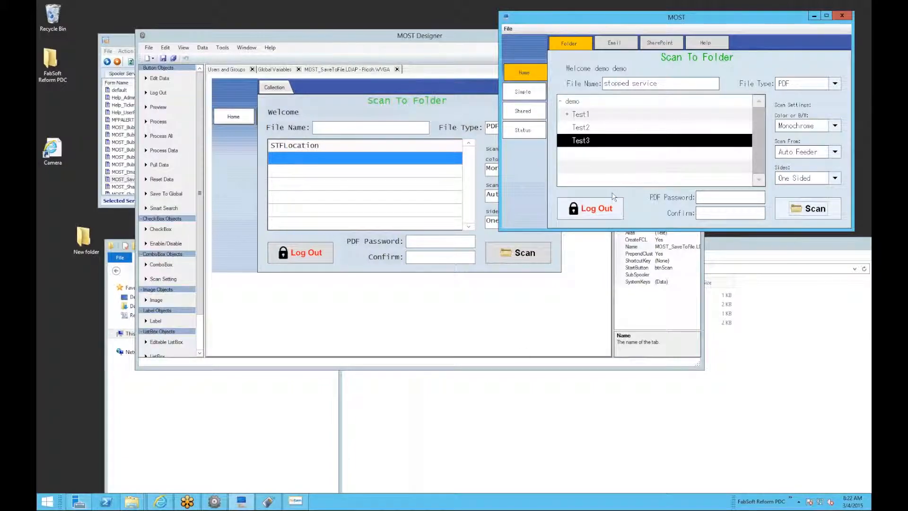
pyautogui.click(516, 325)
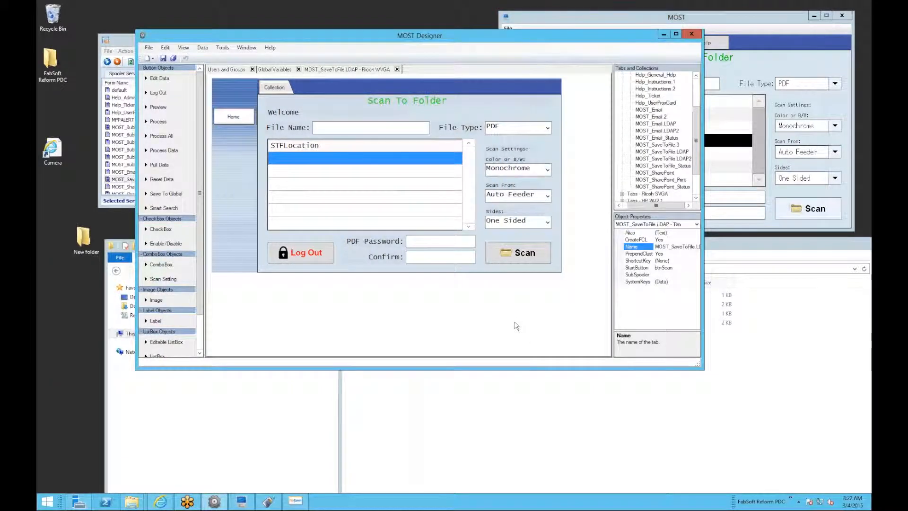
pyautogui.click(252, 69)
pyautogui.click(248, 69)
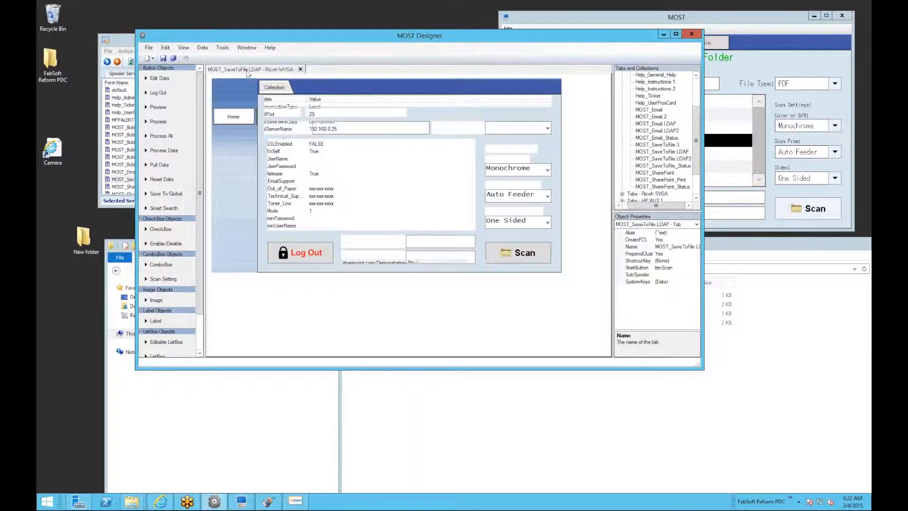
pyautogui.click(297, 69)
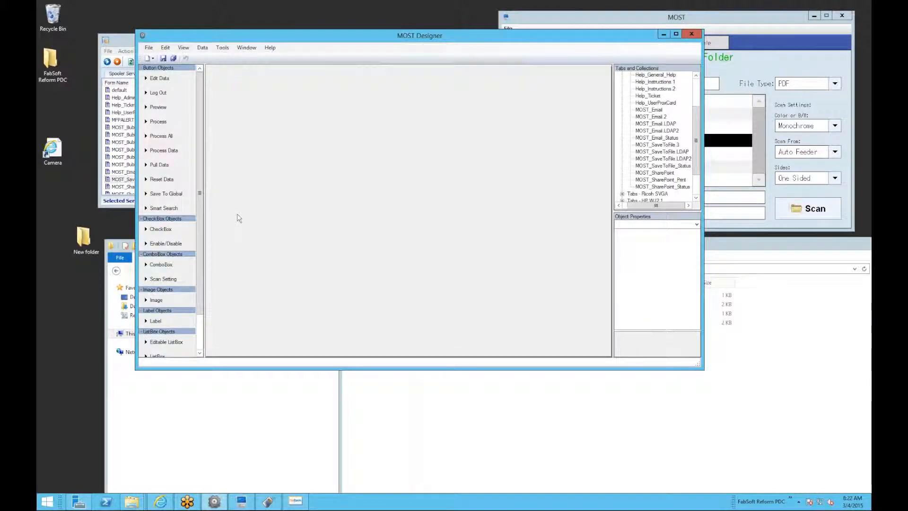
# Create a new Ricoh WVGA tab and name it ScanSample.
pyautogui.click(152, 58)
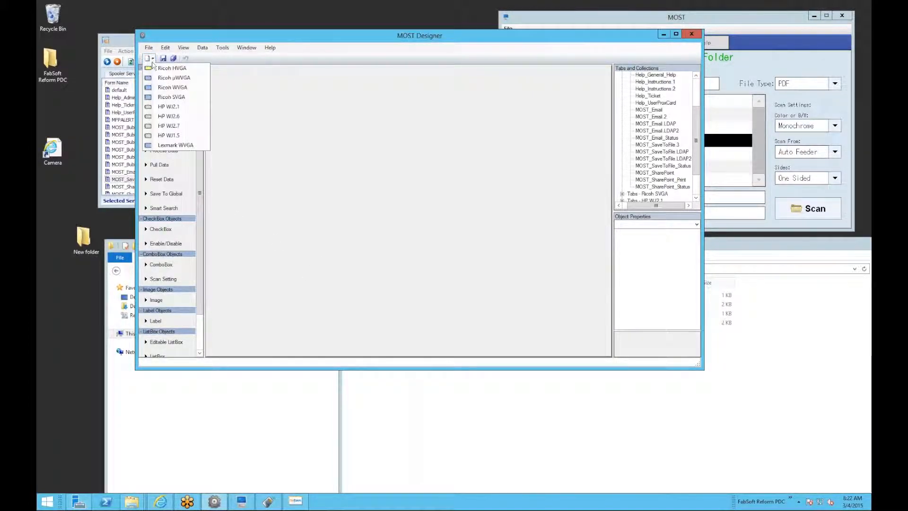
pyautogui.click(183, 91)
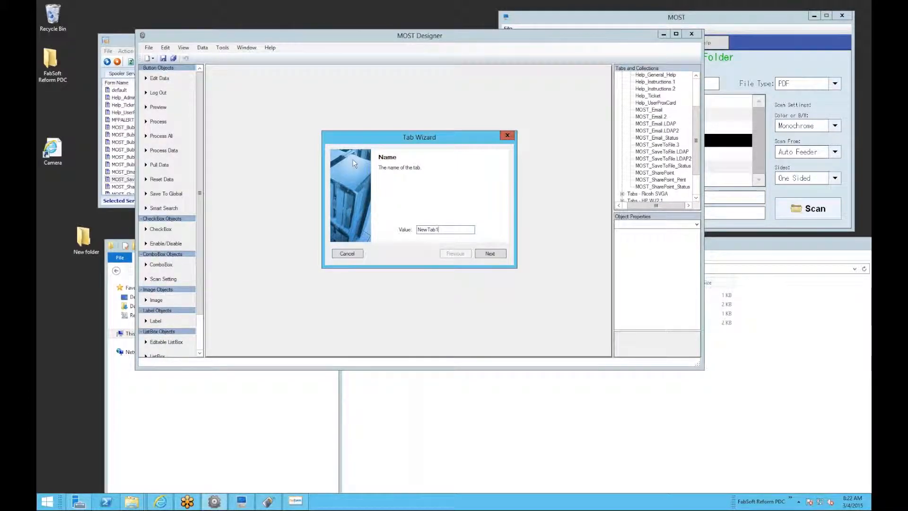
pyautogui.moveTo(450, 230); pyautogui.dragTo(409, 232)
pyautogui.press('BackSpace')
pyautogui.click(752, 361)
pyautogui.moveTo(502, 247); pyautogui.dragTo(538, 323)
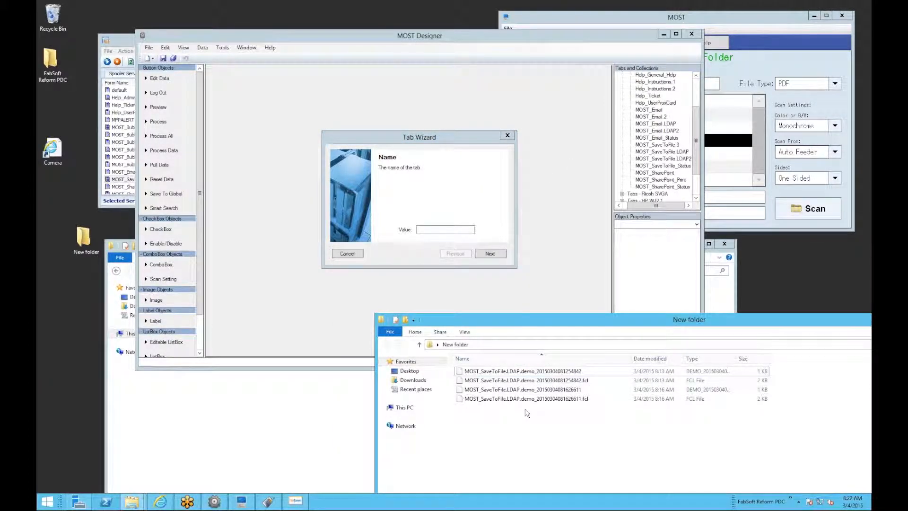
pyautogui.click(451, 229)
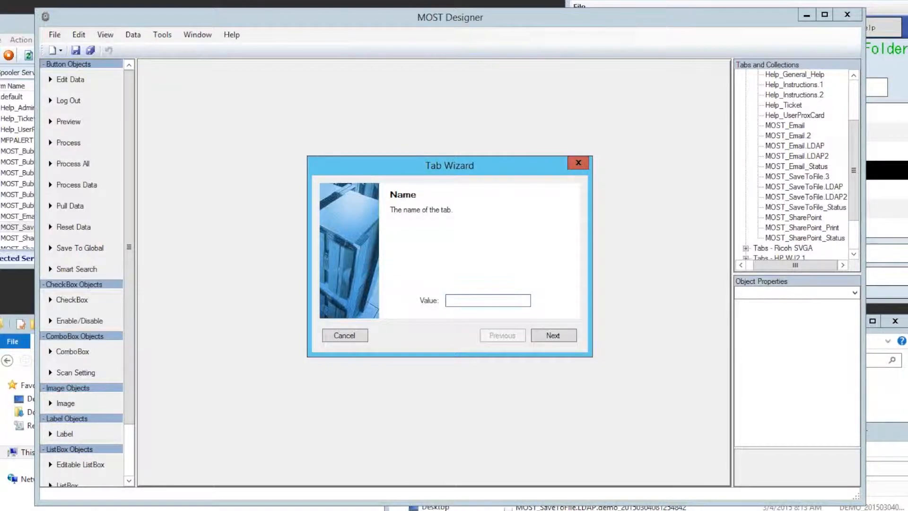
pyautogui.write('SScanSample')
pyautogui.click(549, 332)
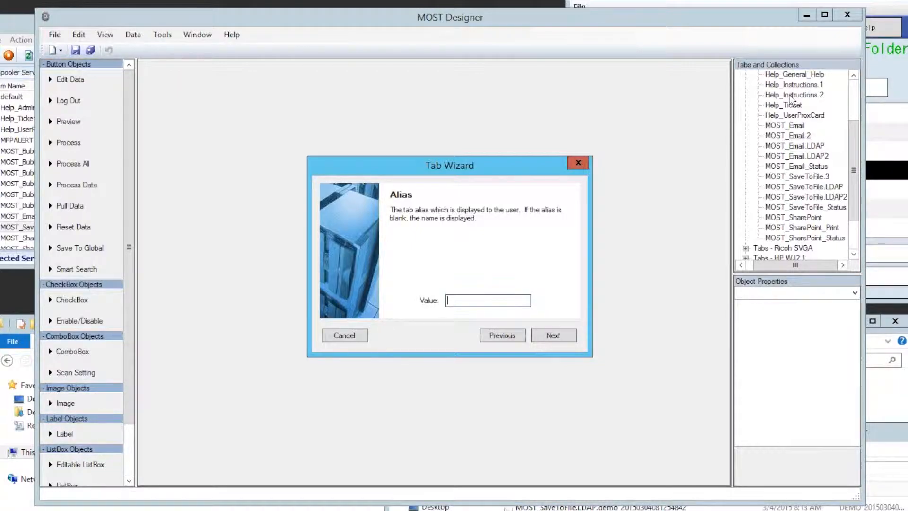
# Check how tab aliases appear in the MOST window and set the new tab's alias to Sample.
pyautogui.click(831, 3)
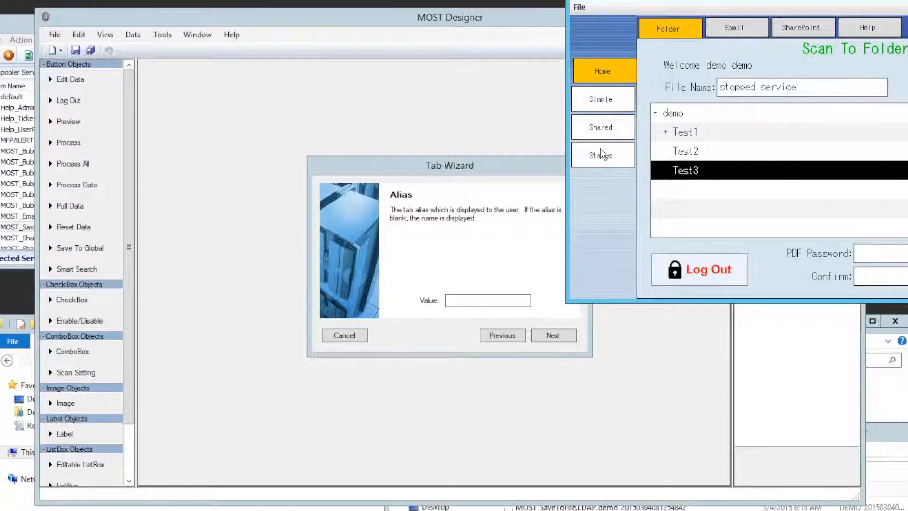
pyautogui.click(491, 301)
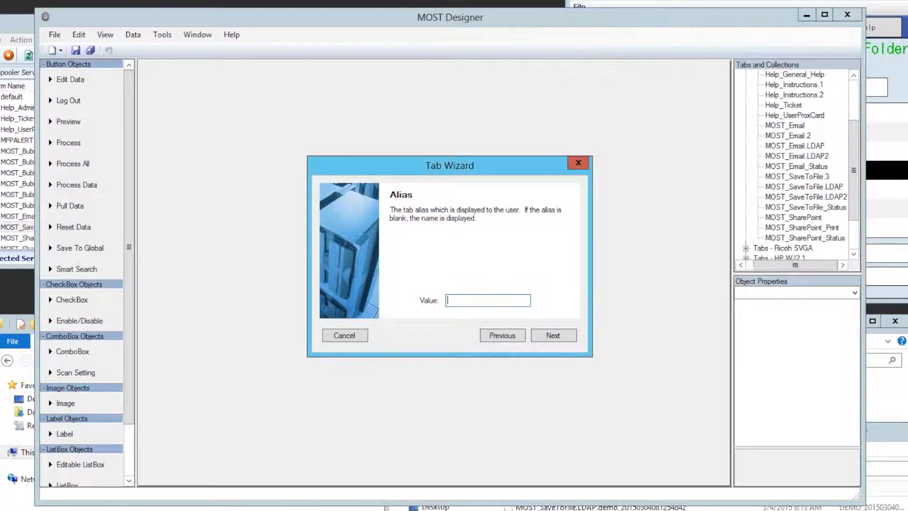
pyautogui.write('Sample')
pyautogui.click(554, 336)
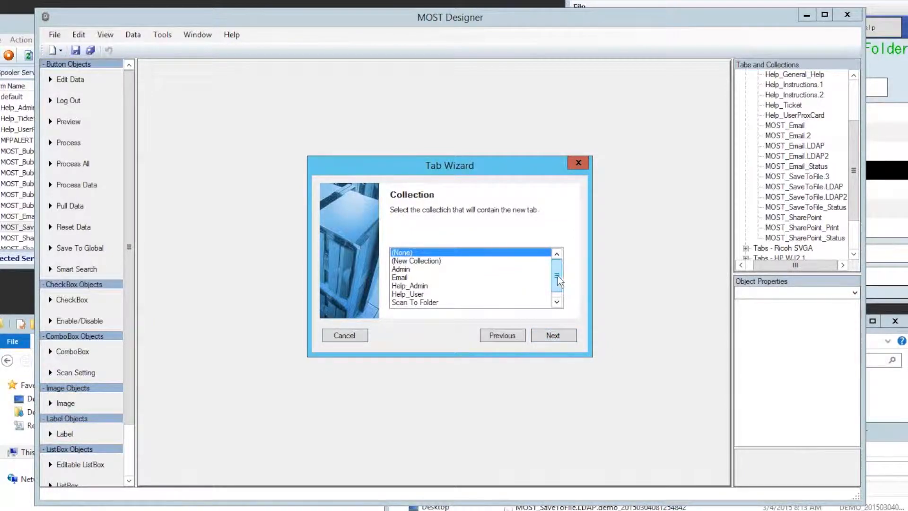
# Put the tab in a new collection named WatchAndLearn and finish the wizard without assigning users or groups.
pyautogui.moveTo(559, 273)
pyautogui.mouseDown()
pyautogui.moveTo(561, 285)
pyautogui.moveTo(560, 265)
pyautogui.mouseUp()
pyautogui.click(433, 261)
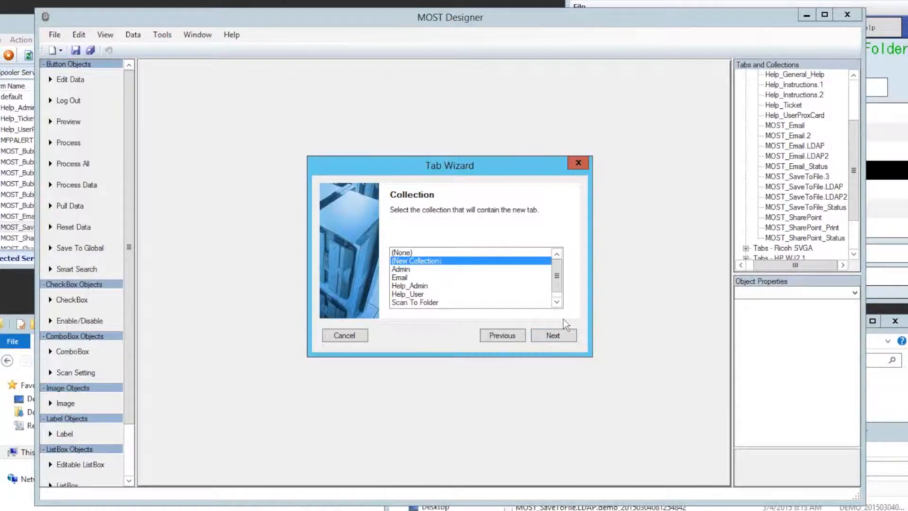
pyautogui.click(553, 336)
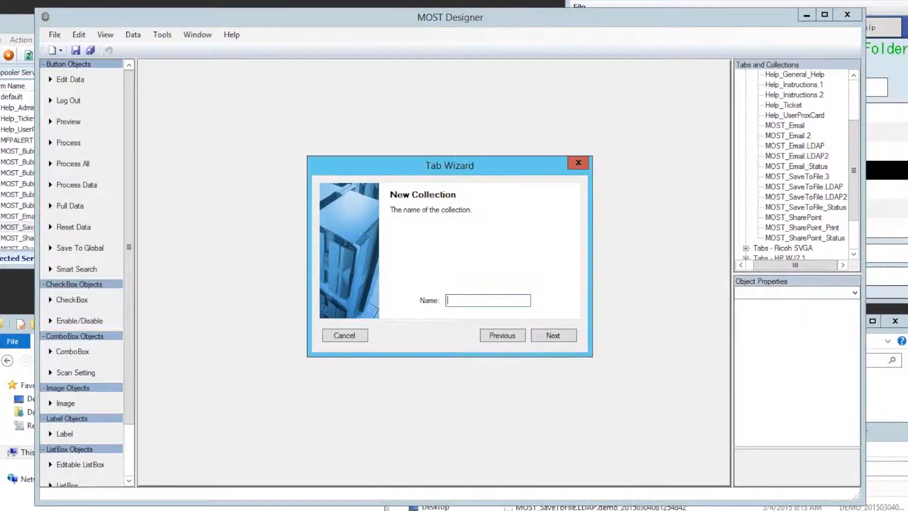
pyautogui.write('WatchAndLearn')
pyautogui.click(560, 338)
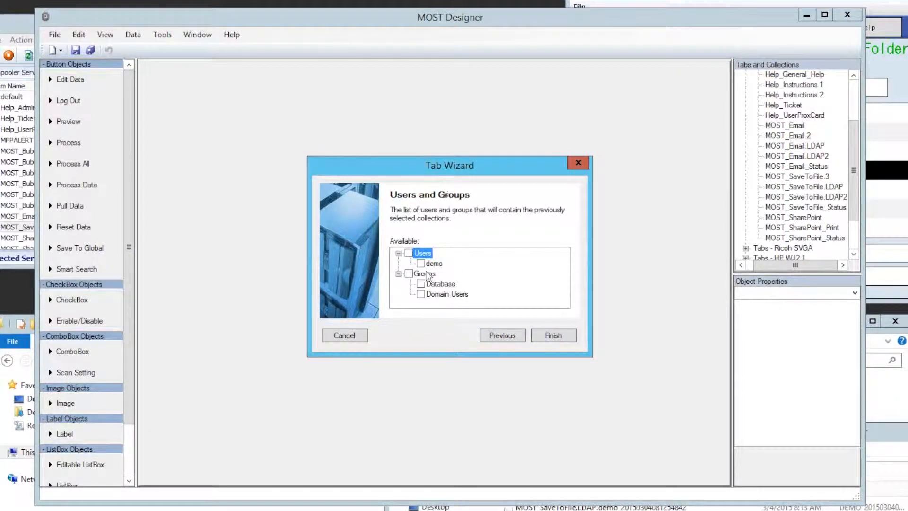
pyautogui.click(553, 335)
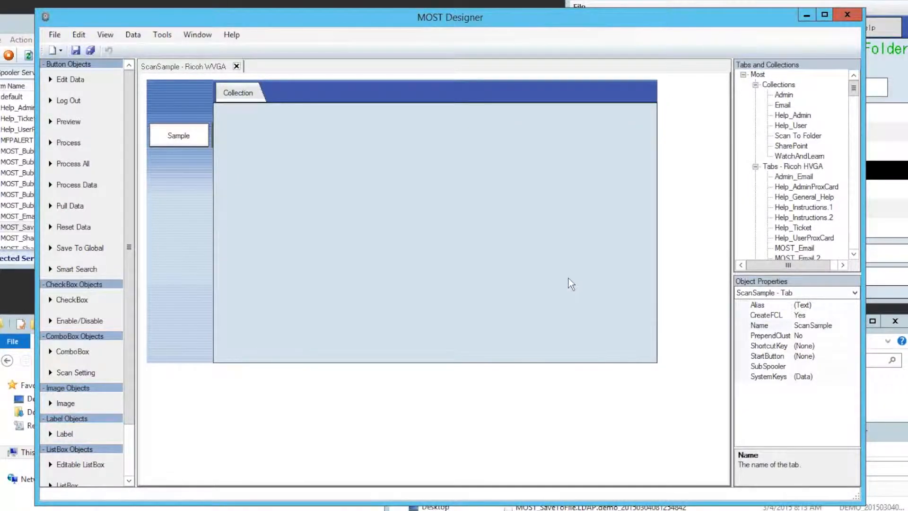
# Minimize the two folder windows behind MOST Designer.
pyautogui.click(780, 337)
pyautogui.click(788, 323)
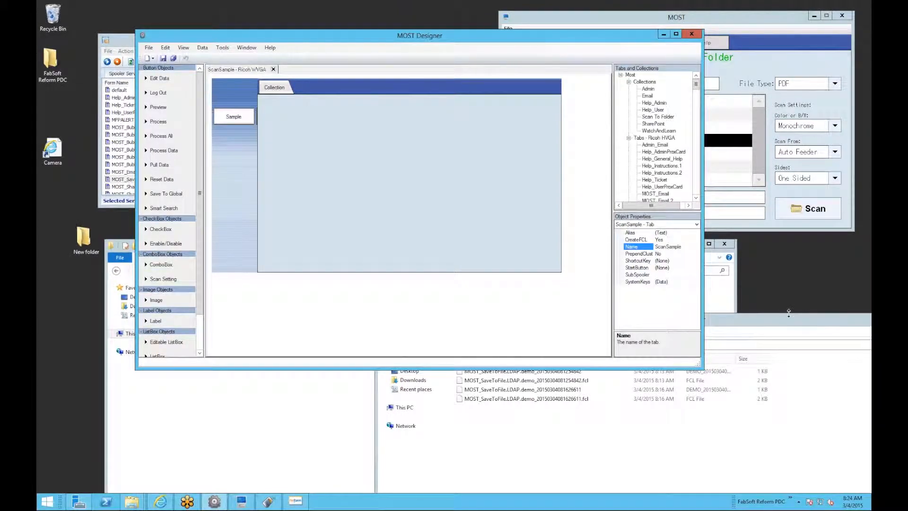
pyautogui.moveTo(860, 319); pyautogui.dragTo(595, 308)
pyautogui.click(700, 308)
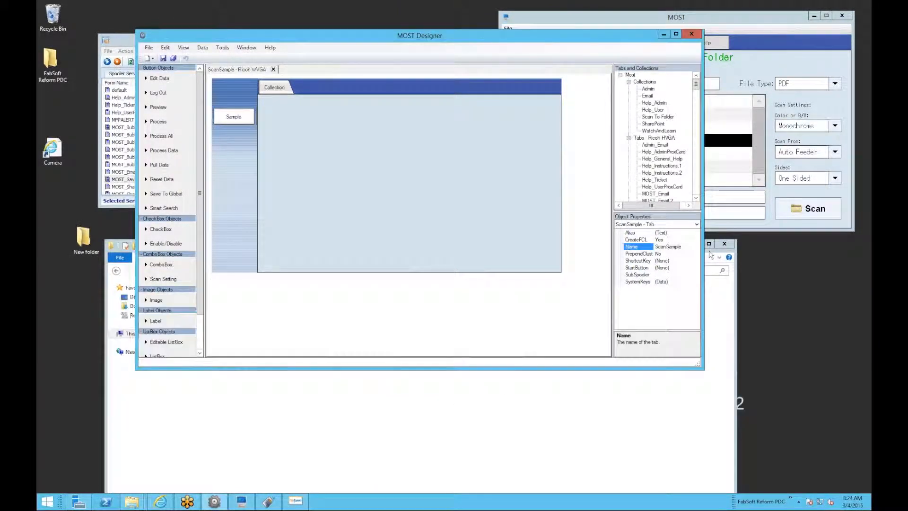
pyautogui.click(727, 326)
pyautogui.click(696, 244)
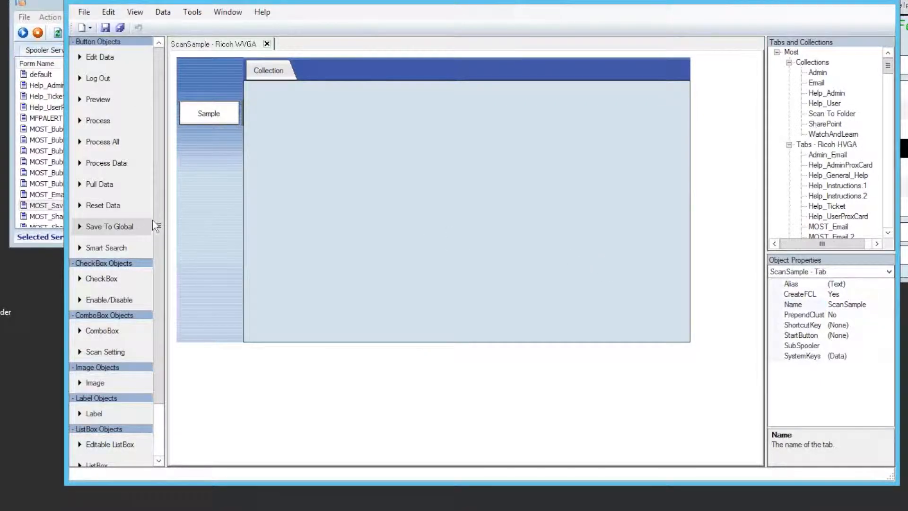
# Place a Log Out button near the lower-left corner of the ScanSample form with the text "Log out".
pyautogui.moveTo(159, 226); pyautogui.dragTo(159, 278)
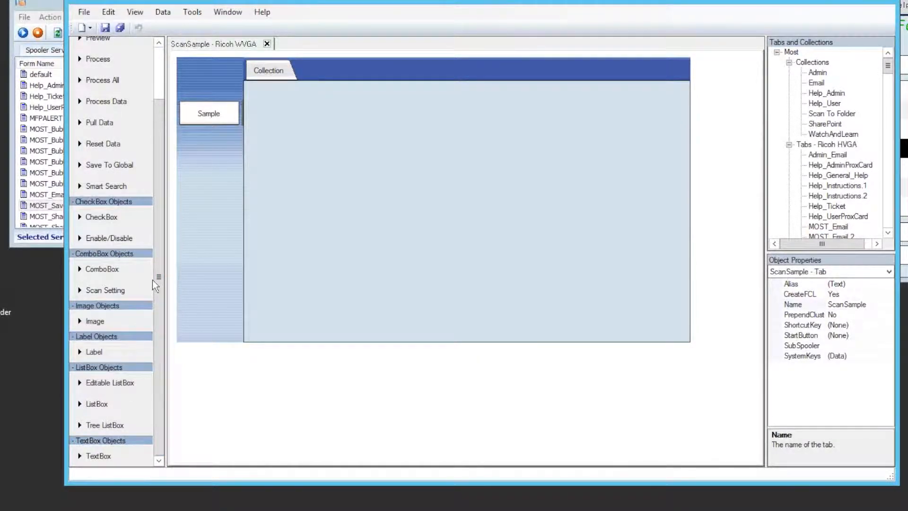
pyautogui.scroll(3, 155, 209)
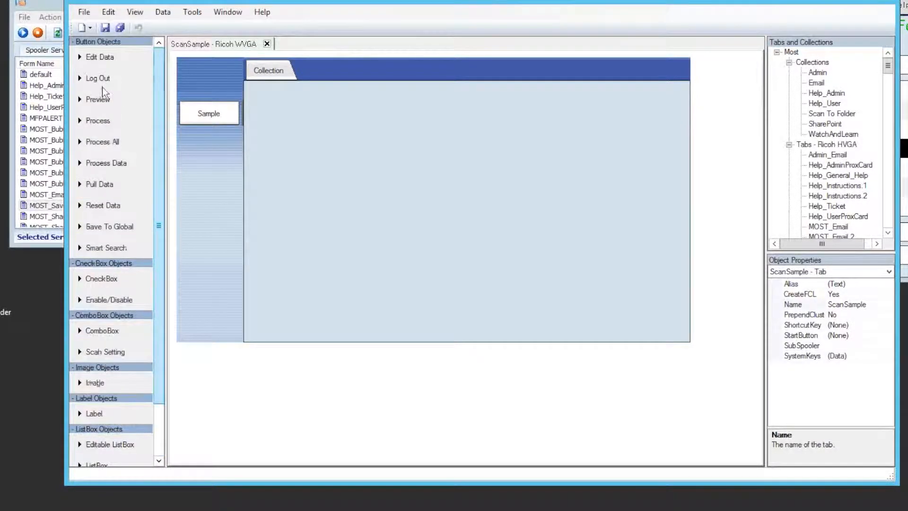
pyautogui.moveTo(147, 112); pyautogui.dragTo(273, 310)
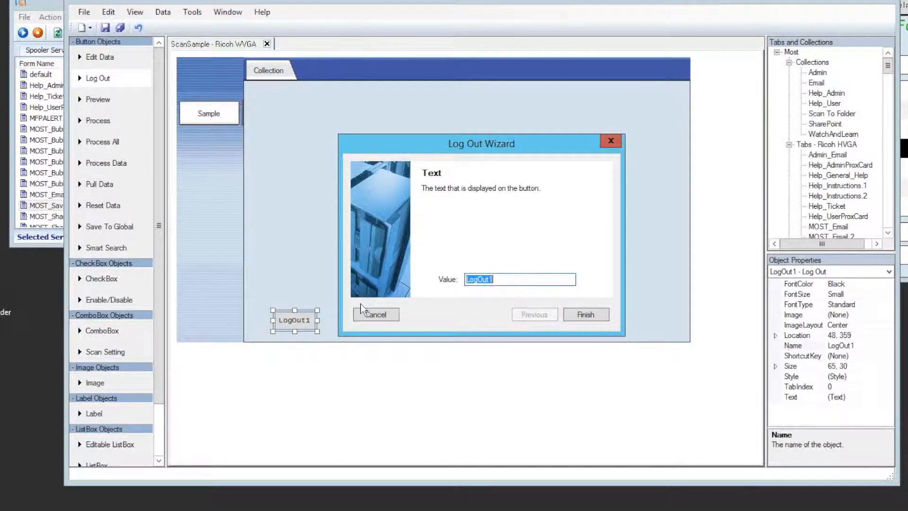
pyautogui.click(520, 279)
pyautogui.press('Left')
pyautogui.press('Left')
pyautogui.hotkey('shift', 'Right')
pyautogui.write('o')
pyautogui.click(581, 311)
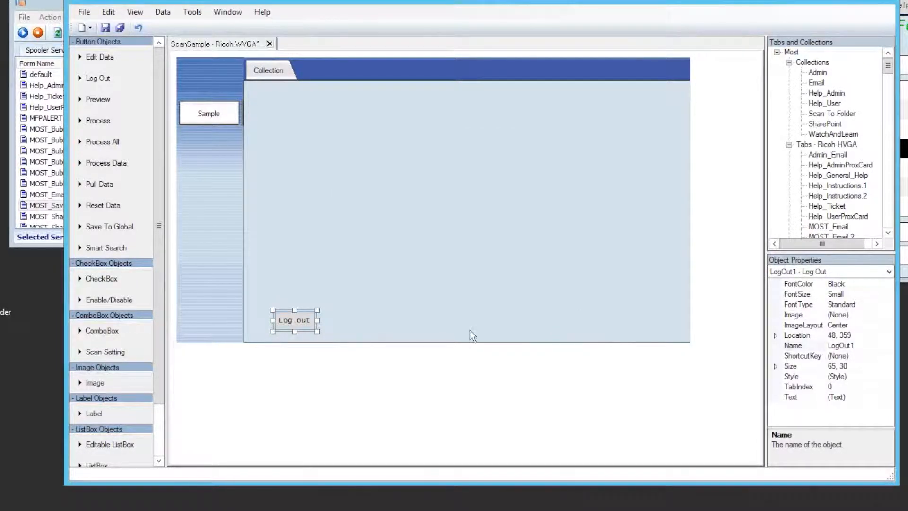
# Enlarge the Log out button to about 107 by 51 at location 27, 337 and set its font size to Medium.
pyautogui.moveTo(318, 310); pyautogui.dragTo(344, 297)
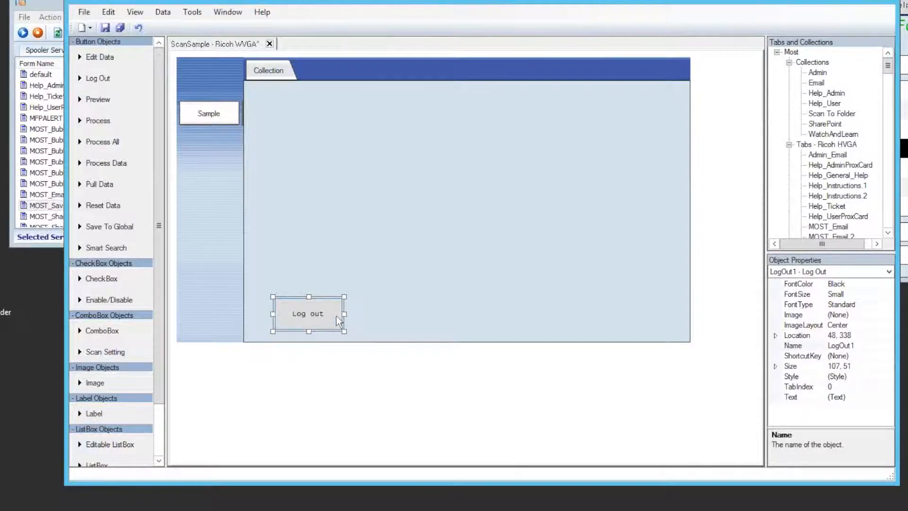
pyautogui.moveTo(302, 314)
pyautogui.mouseDown()
pyautogui.moveTo(330, 296)
pyautogui.moveTo(292, 312)
pyautogui.mouseUp()
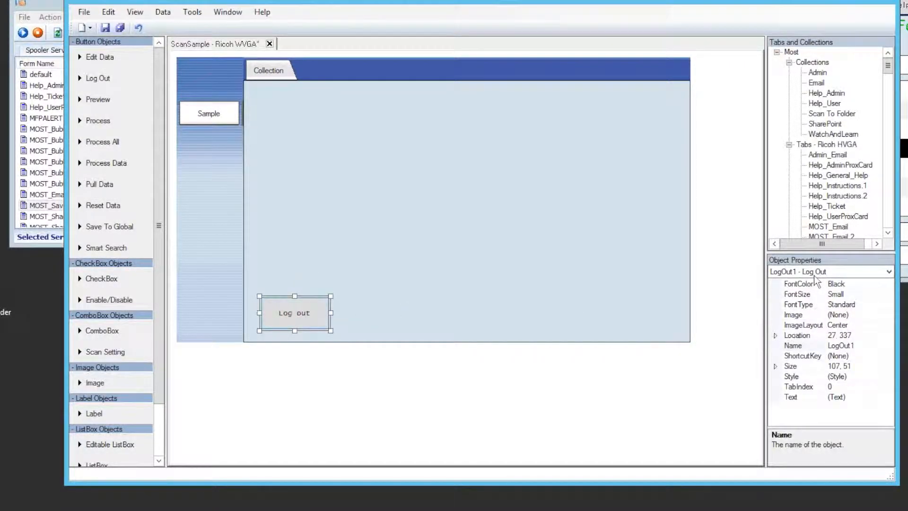
pyautogui.click(850, 294)
pyautogui.doubleClick(851, 293)
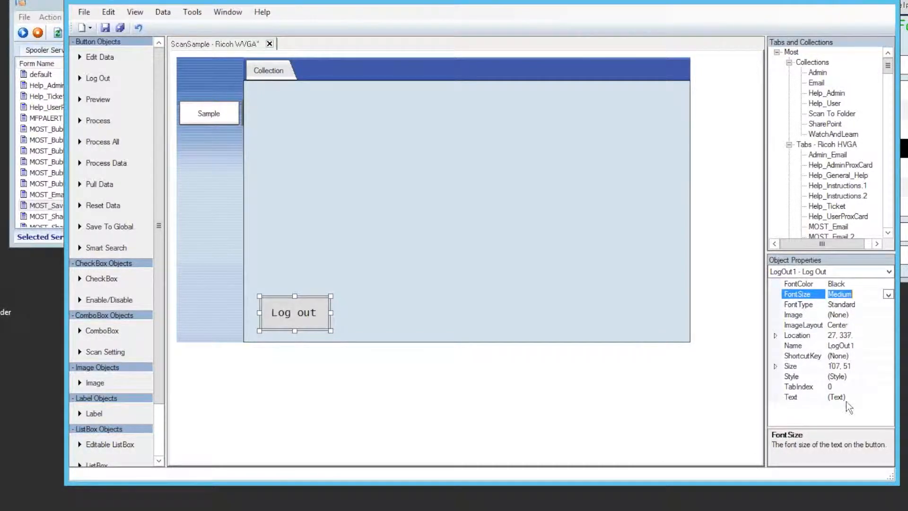
pyautogui.click(463, 223)
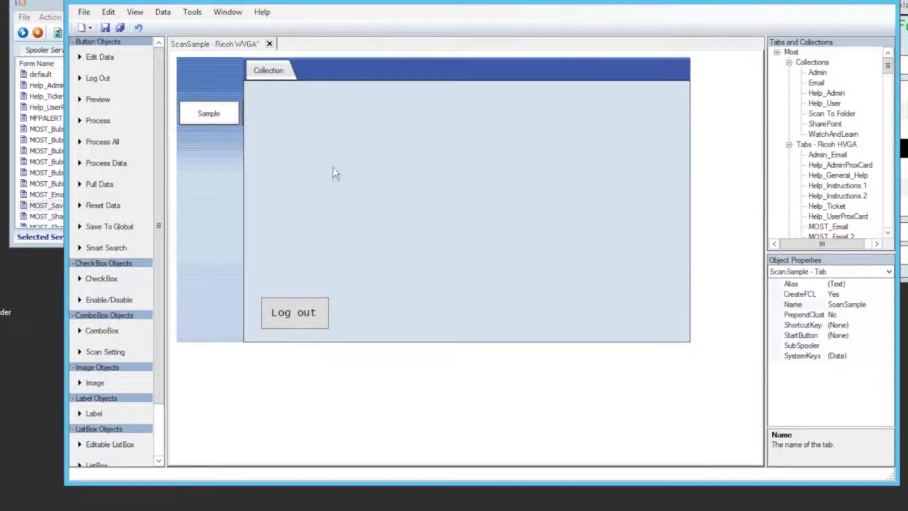
# Place a Process button near the lower-right corner of the ScanSample form, at about 512, 361.
pyautogui.click(160, 431)
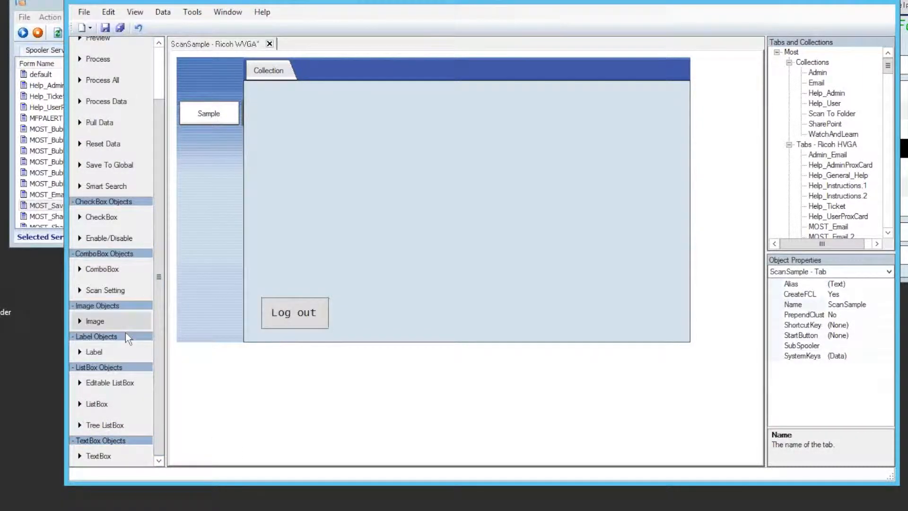
pyautogui.click(157, 63)
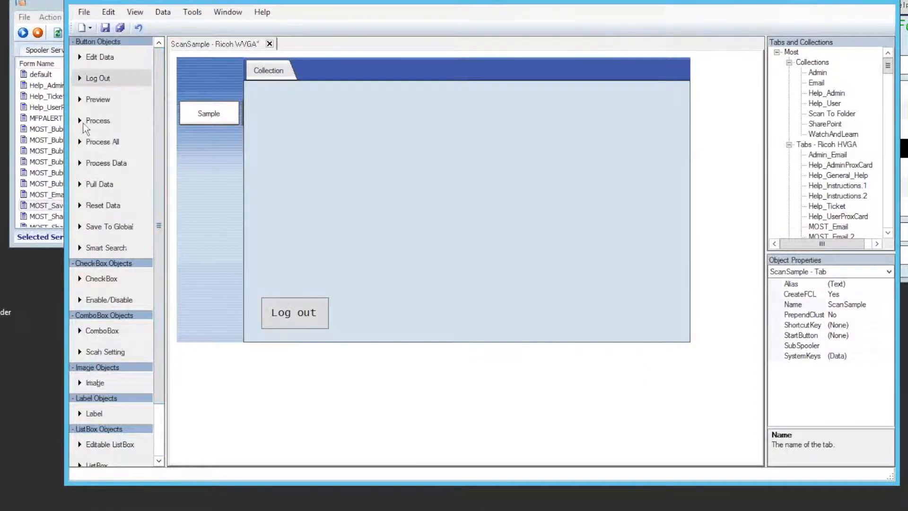
pyautogui.moveTo(90, 123); pyautogui.dragTo(571, 311)
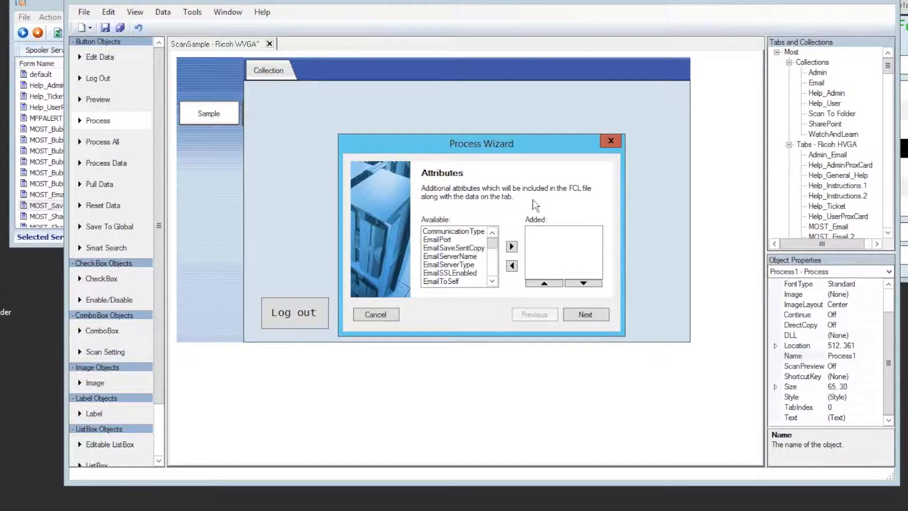
# Add the UserLdapDomain and UserLdapHome attributes to the Process button's included attributes.
pyautogui.click(461, 263)
pyautogui.click(466, 281)
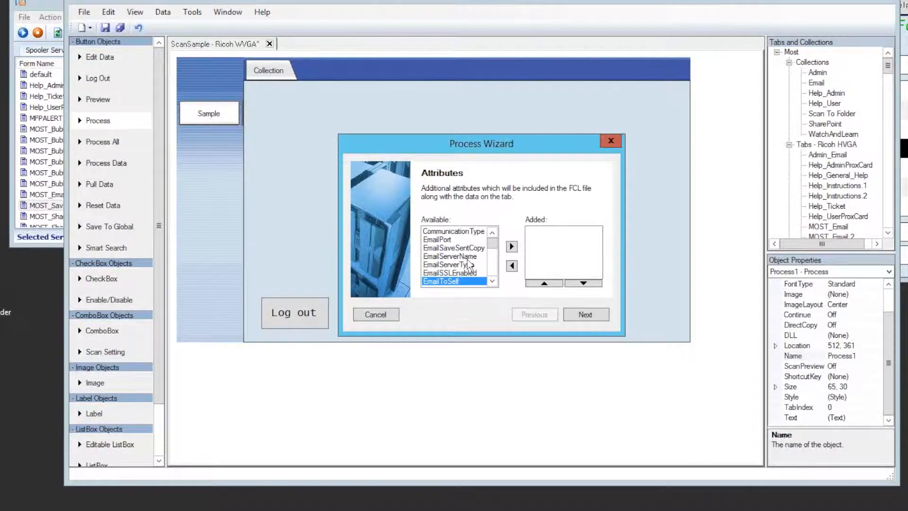
pyautogui.scroll(-4, 469, 264)
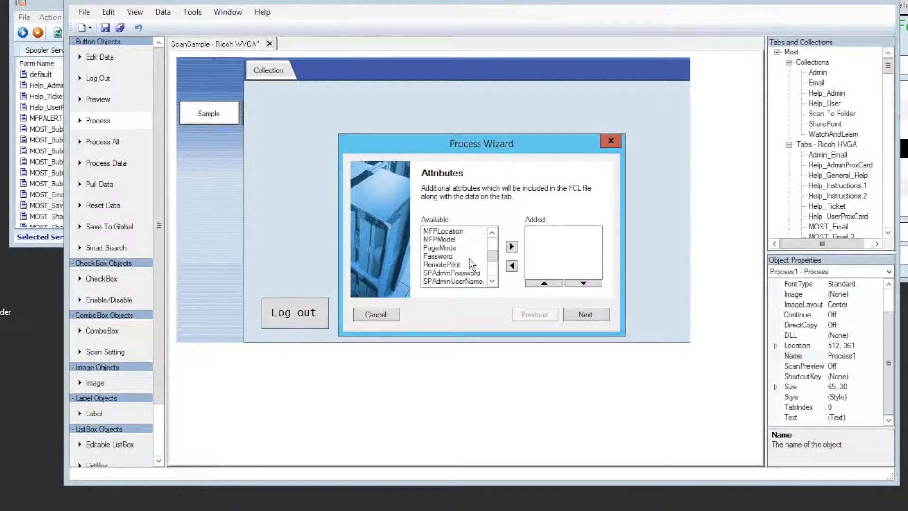
pyautogui.scroll(-4, 470, 264)
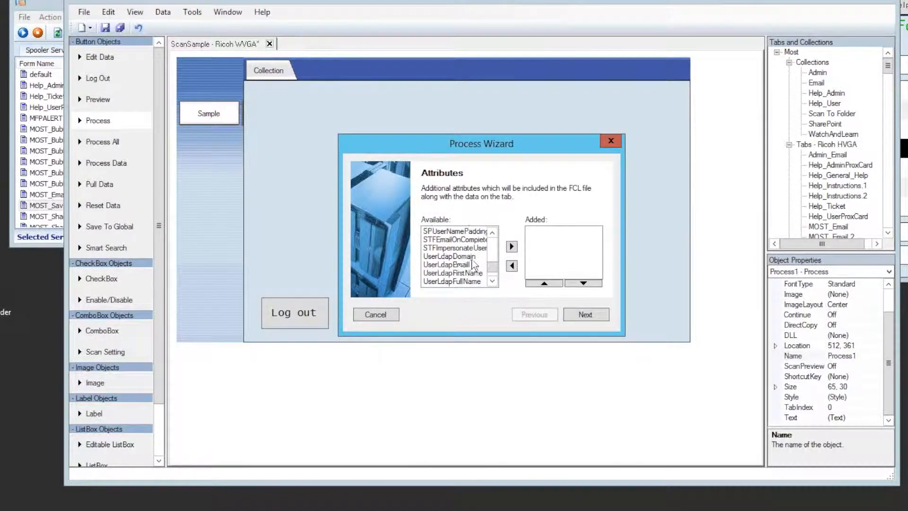
pyautogui.scroll(-1, 478, 263)
pyautogui.scroll(1, 480, 263)
pyautogui.click(459, 257)
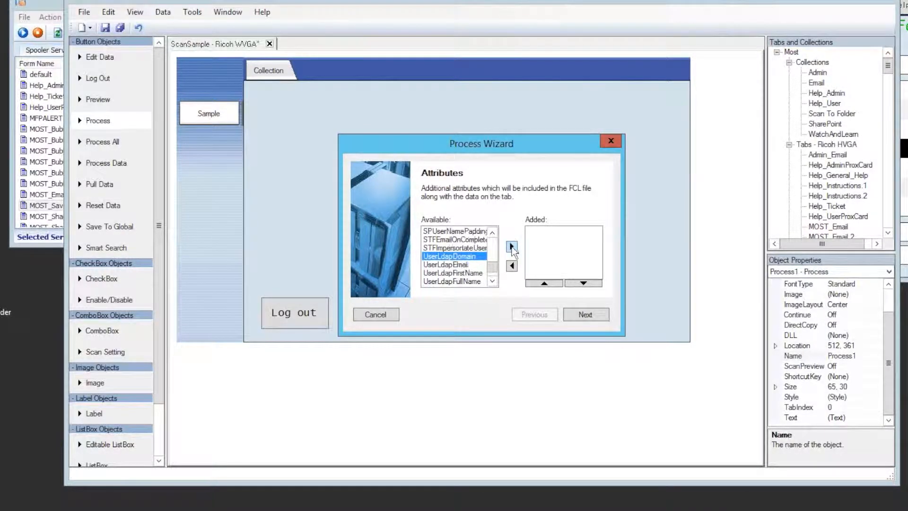
pyautogui.click(511, 246)
pyautogui.scroll(-1, 491, 279)
pyautogui.click(455, 273)
pyautogui.click(511, 246)
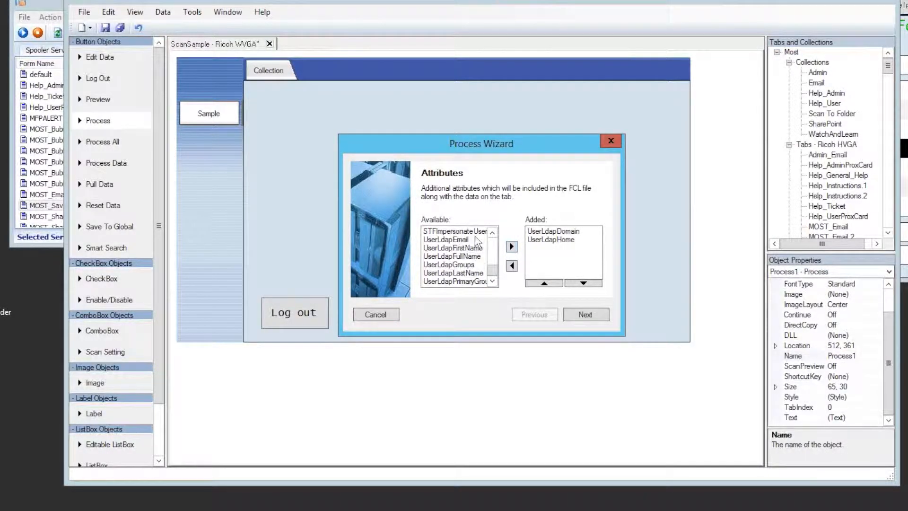
pyautogui.click(589, 315)
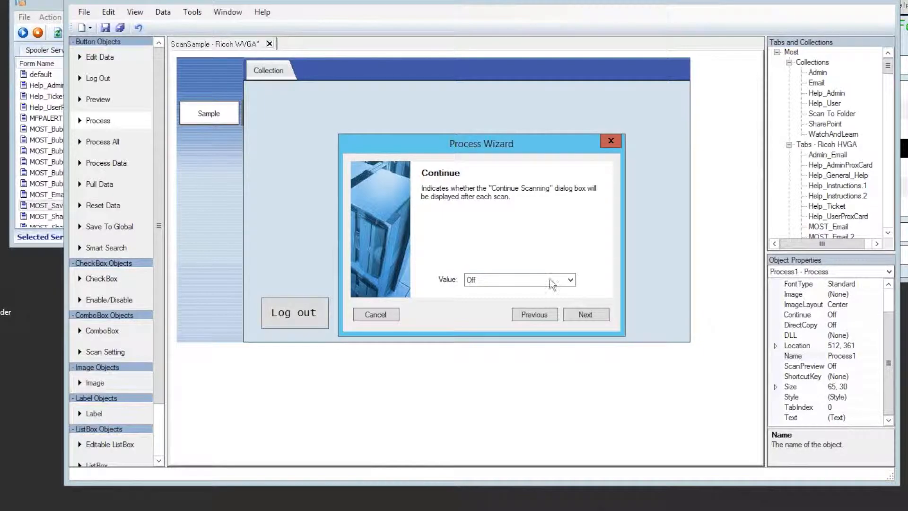
# Set the Process button's Continue option to On, keeping Direct Copy and Scan Preview off.
pyautogui.click(521, 279)
pyautogui.click(498, 301)
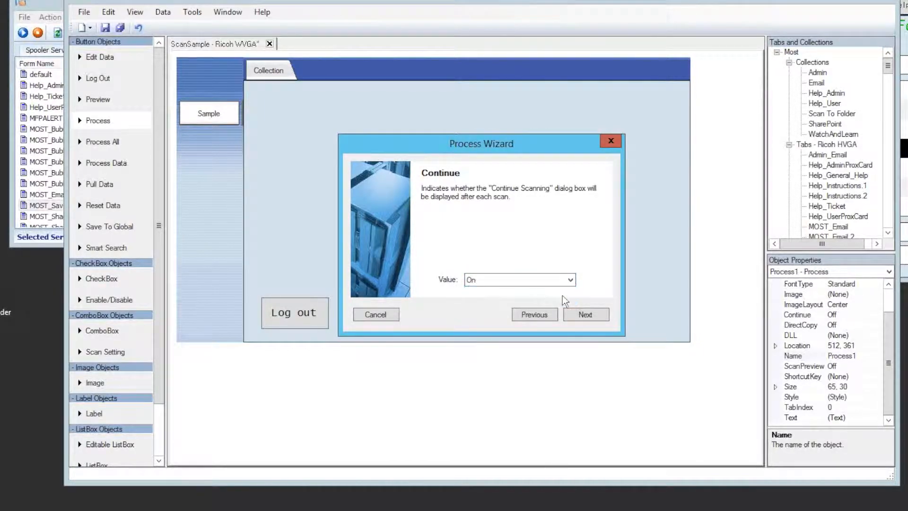
pyautogui.click(591, 317)
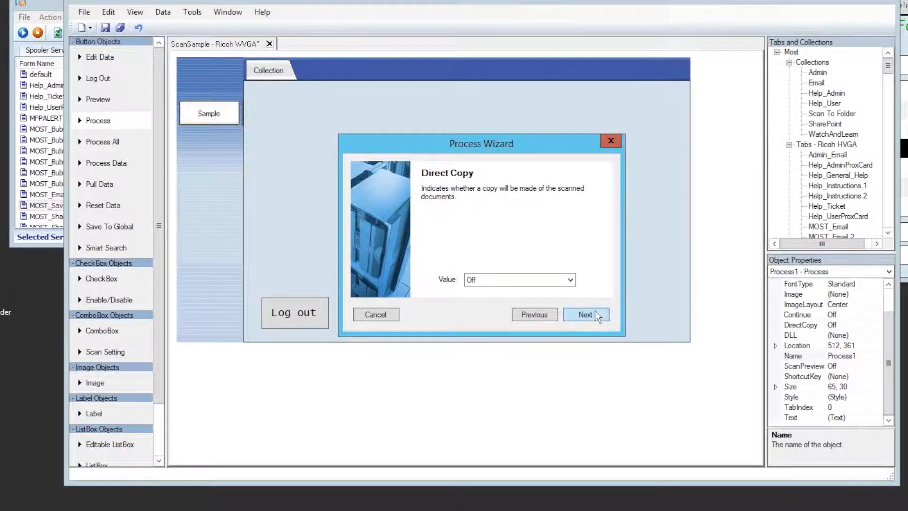
pyautogui.click(580, 316)
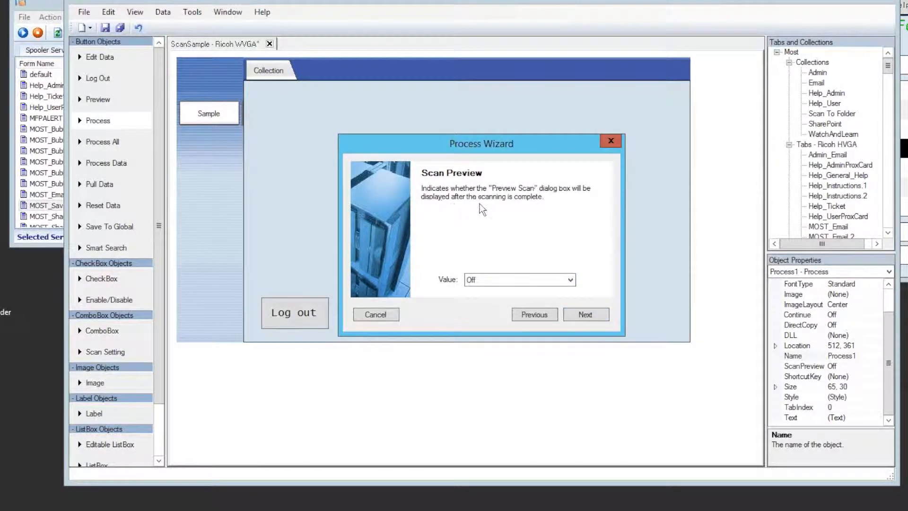
pyautogui.click(581, 315)
# Set the Process button's text to "Scan" and finish its wizard with no validation DLL.
pyautogui.moveTo(517, 278); pyautogui.dragTo(430, 282)
pyautogui.write('Scah')
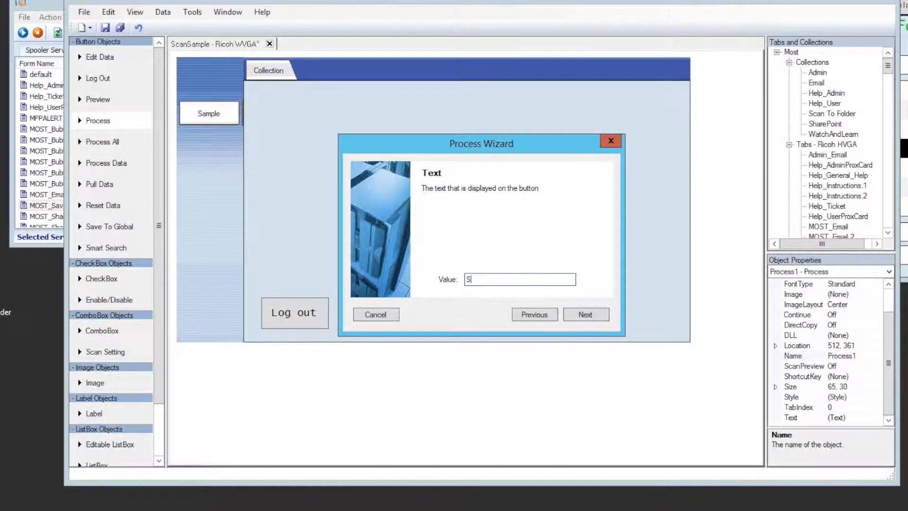
pyautogui.click(598, 311)
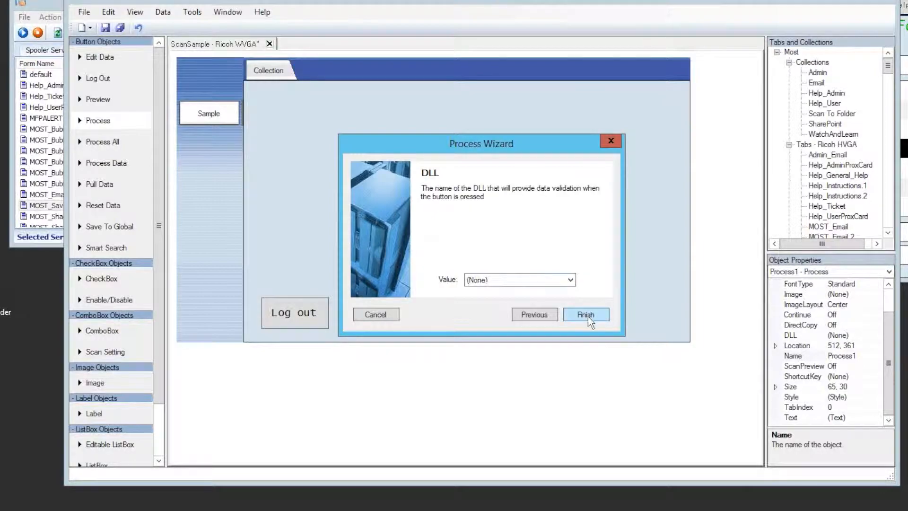
pyautogui.click(588, 317)
# Enlarge the Scan button to about 138 by 51 at location 508, 337, with font color Green and font size Large.
pyautogui.click(618, 265)
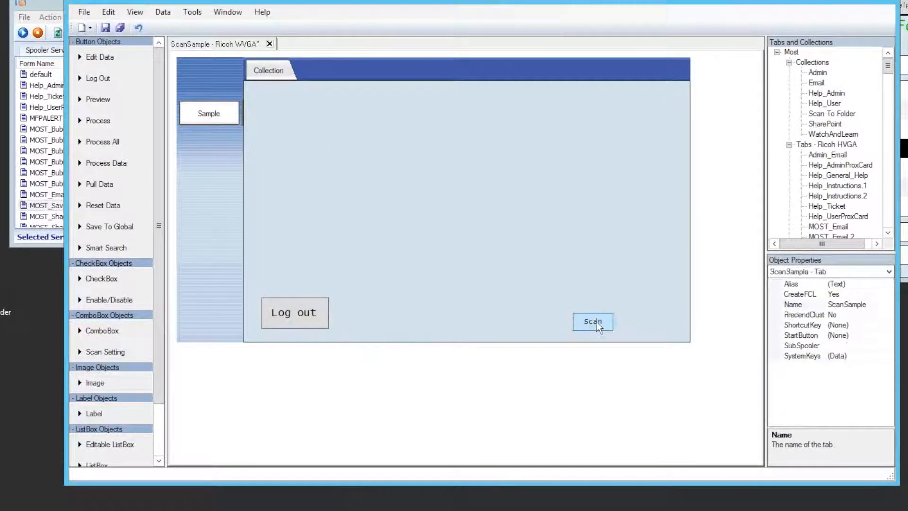
pyautogui.moveTo(593, 309); pyautogui.dragTo(659, 330)
pyautogui.scroll(1, 889, 326)
pyautogui.click(848, 295)
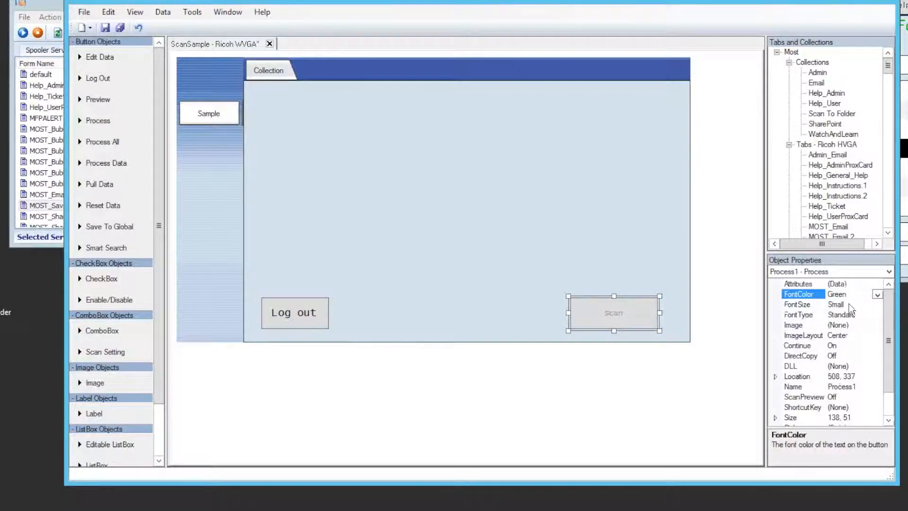
pyautogui.doubleClick(850, 304)
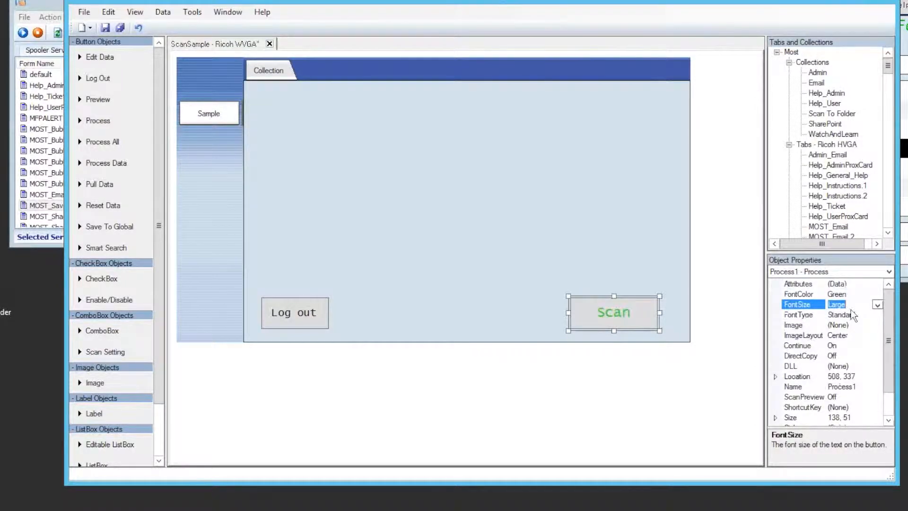
pyautogui.click(549, 262)
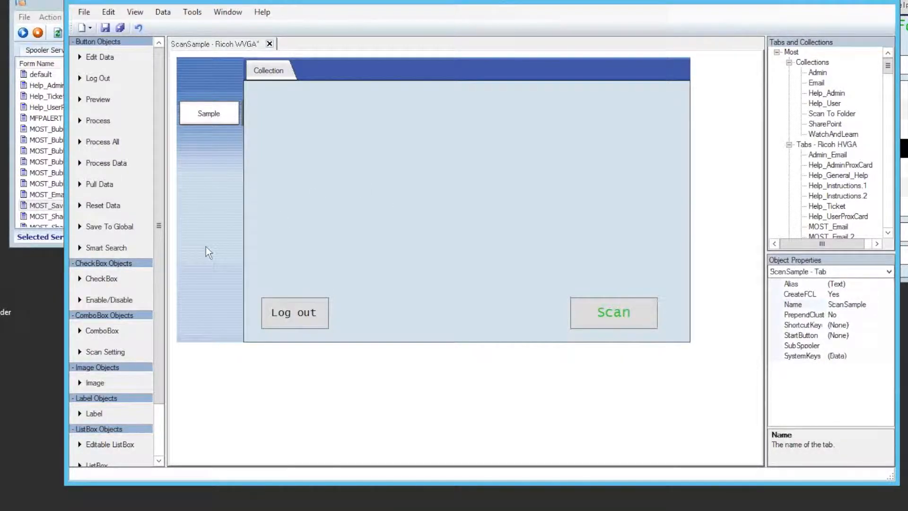
# Reposition the Designer window and examine the folder tree on the Scan To Folder form in MOST, then return to MOST Designer.
pyautogui.scroll(-1, 160, 256)
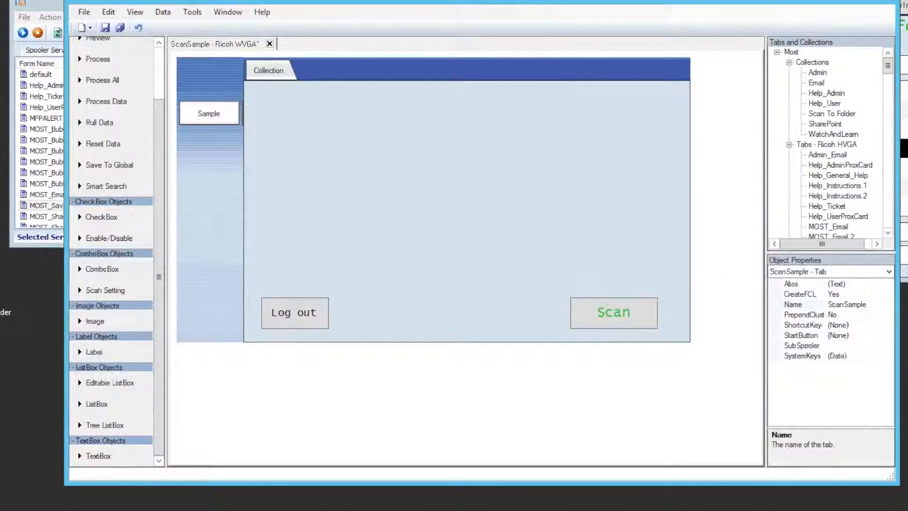
pyautogui.click(904, 9)
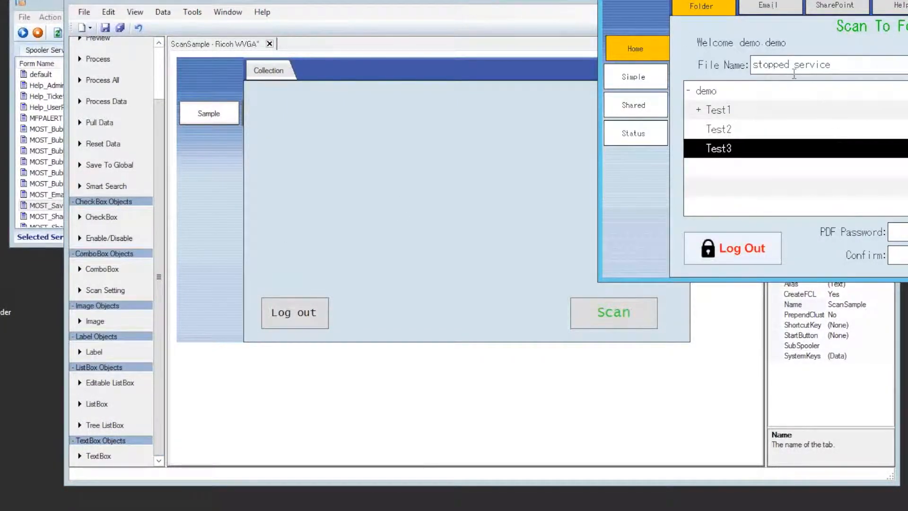
pyautogui.moveTo(544, 1); pyautogui.dragTo(483, 19)
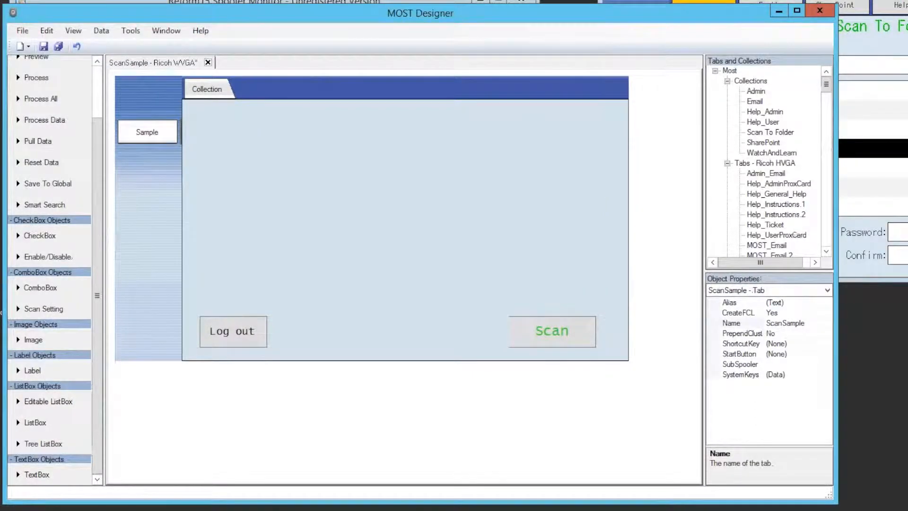
pyautogui.click(868, 38)
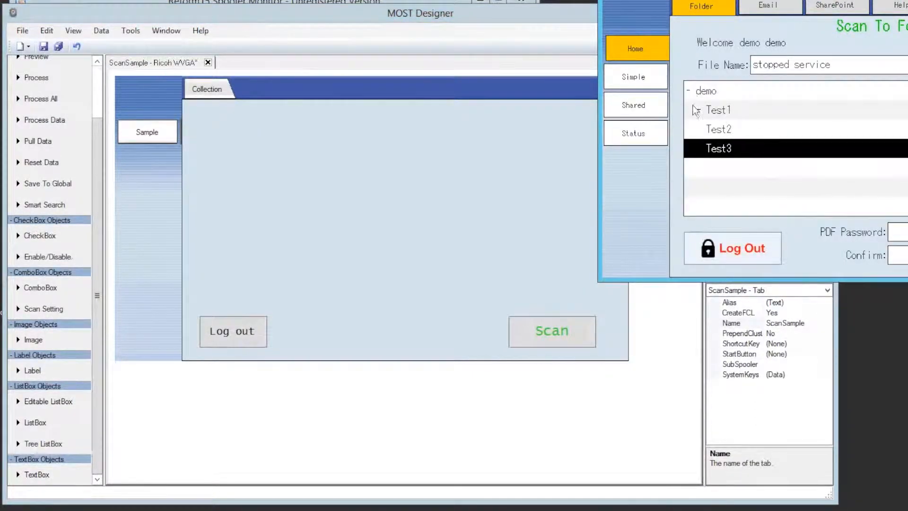
pyautogui.click(327, 214)
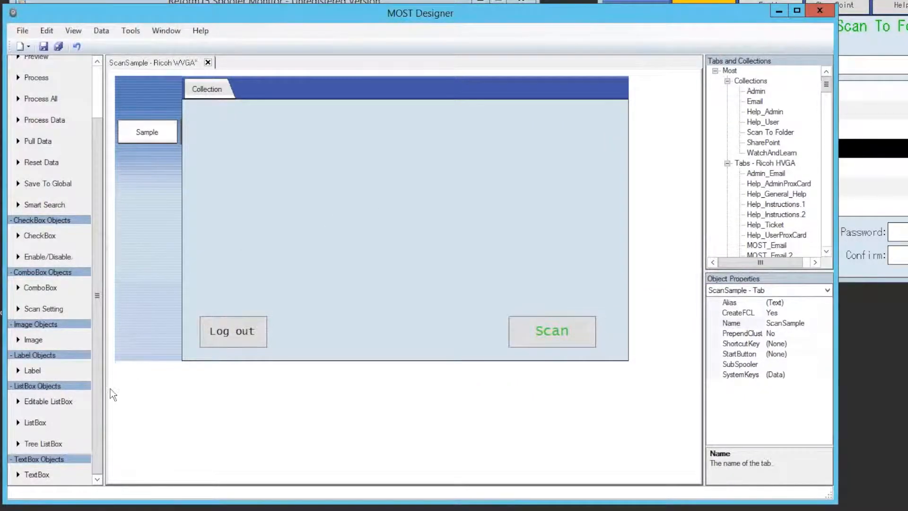
# Place a Tree ListBox in the upper-left area of the ScanSample form at about 70, 85, with a row height of 30.
pyautogui.moveTo(42, 445)
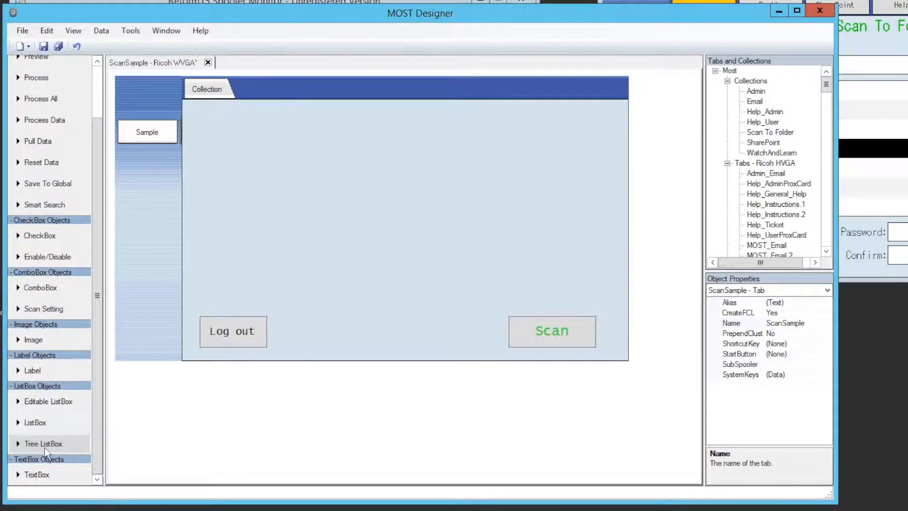
pyautogui.moveTo(44, 447); pyautogui.dragTo(226, 154)
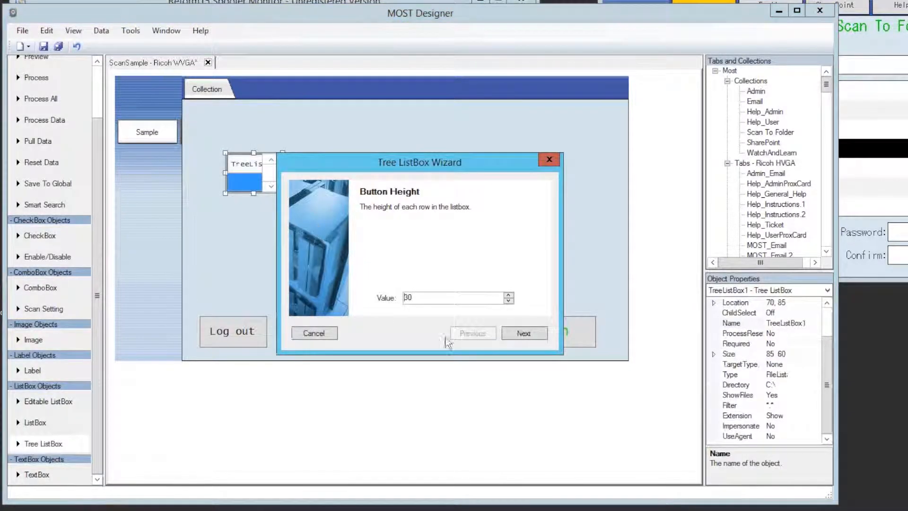
pyautogui.click(522, 333)
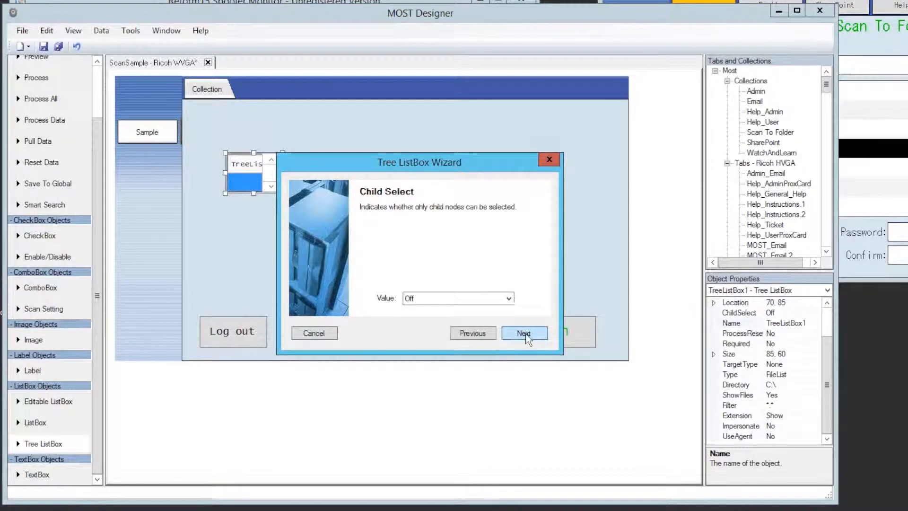
pyautogui.click(521, 331)
pyautogui.click(517, 332)
pyautogui.click(483, 333)
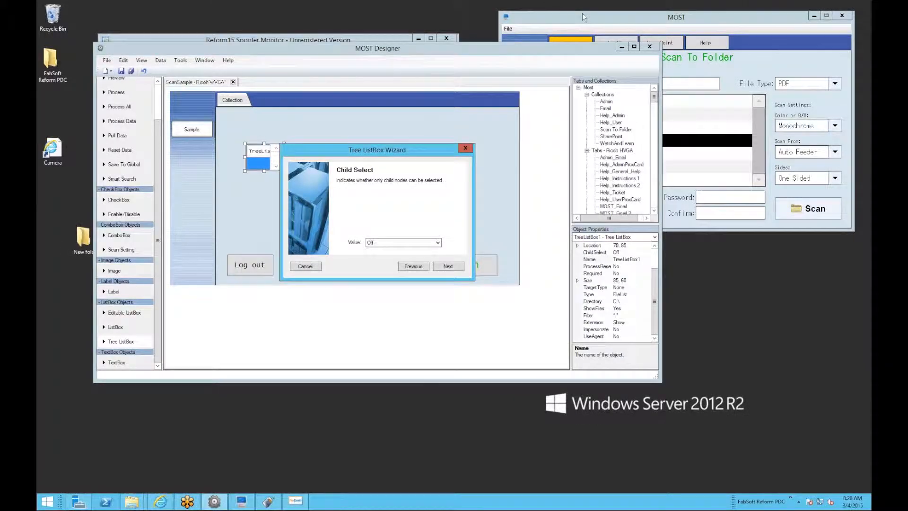
# Switch to MOST, examine the CoverPages folder in the SPPrint SharePoint tree, and return to the Tree ListBox wizard.
pyautogui.click(581, 15)
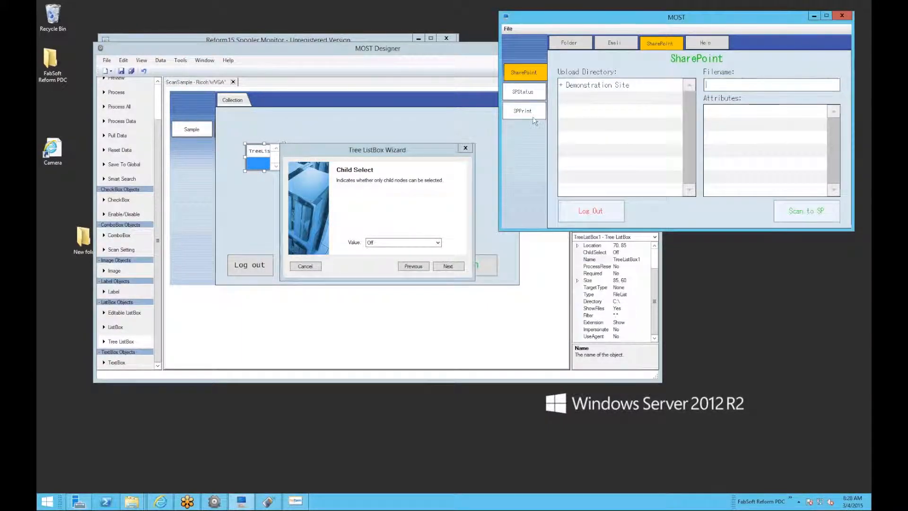
pyautogui.click(533, 109)
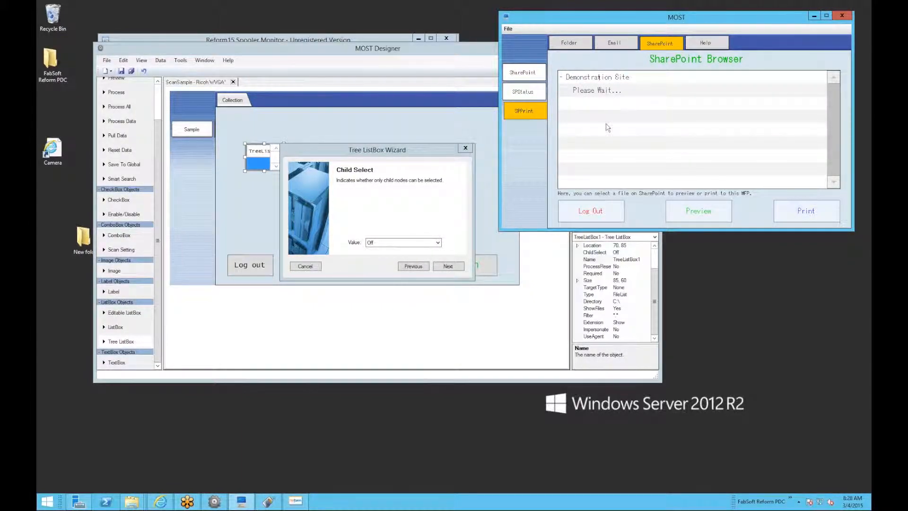
pyautogui.click(597, 104)
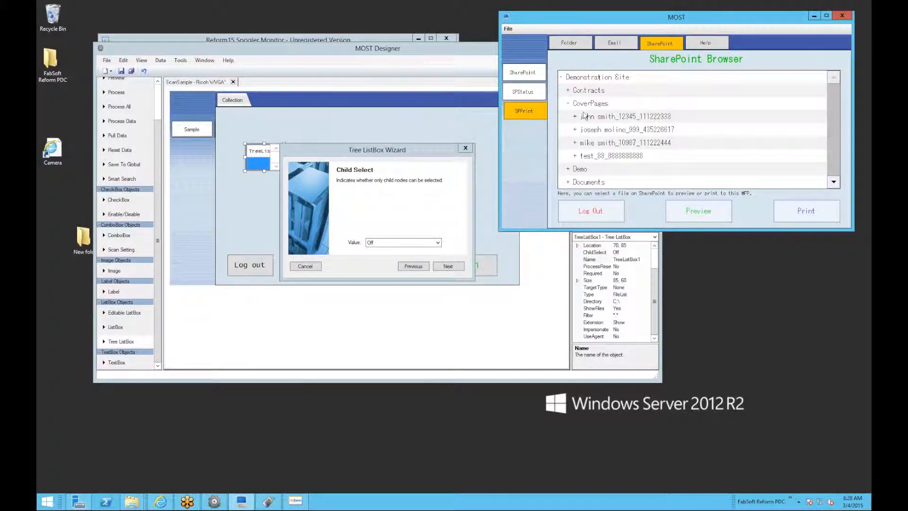
pyautogui.click(435, 218)
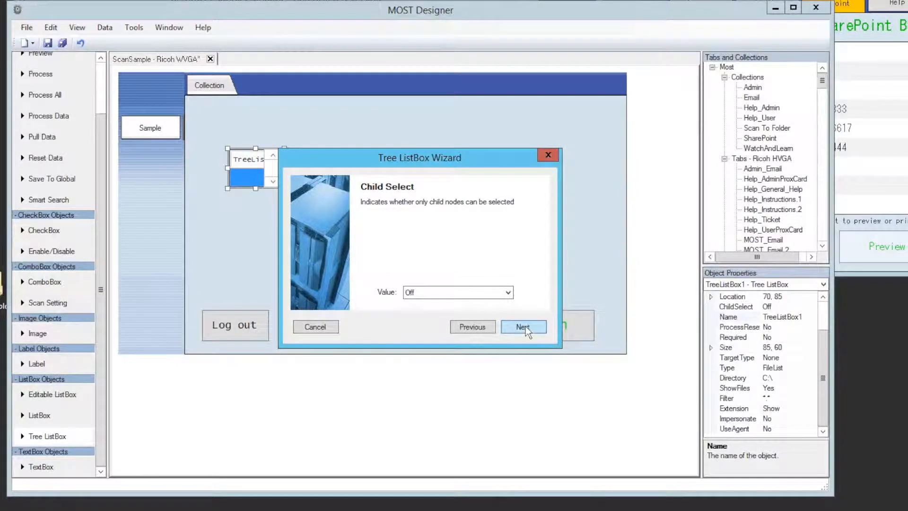
# Make the Tree ListBox required, keeping Child Select Off and Process Reset at No.
pyautogui.click(524, 326)
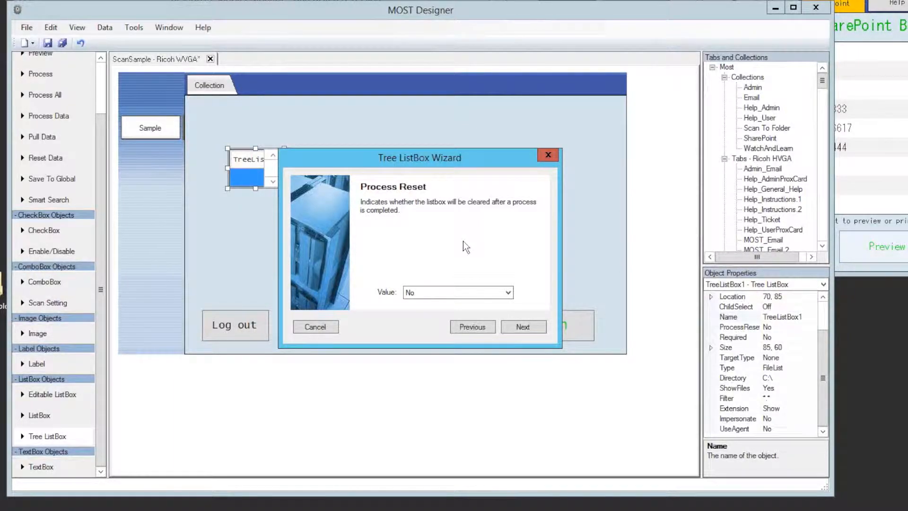
pyautogui.click(510, 326)
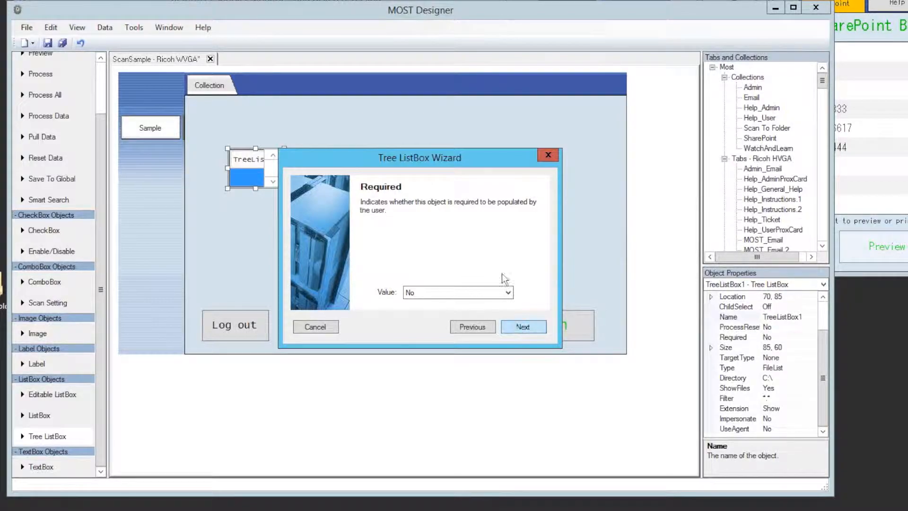
pyautogui.click(435, 292)
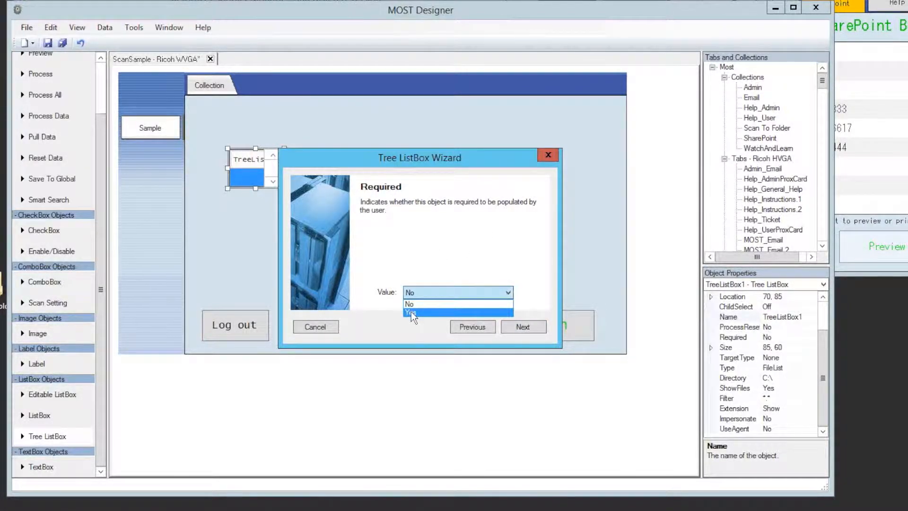
pyautogui.click(410, 312)
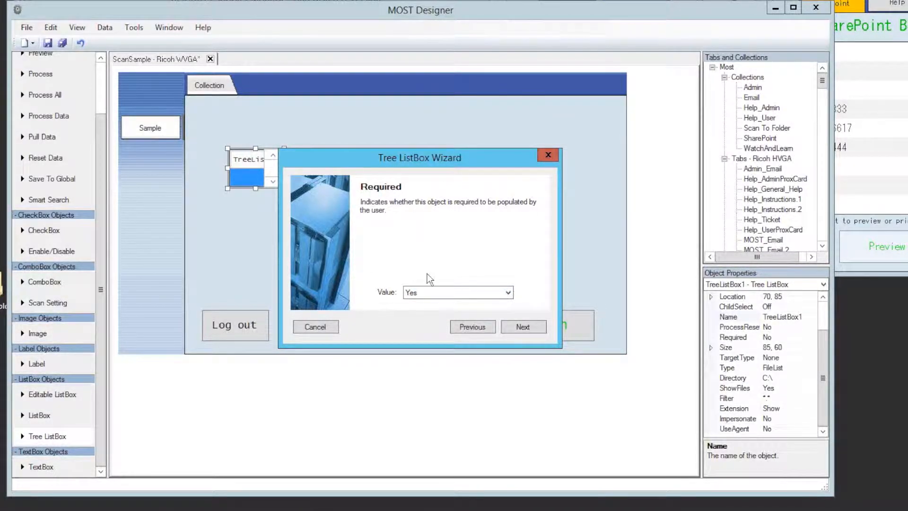
pyautogui.click(522, 326)
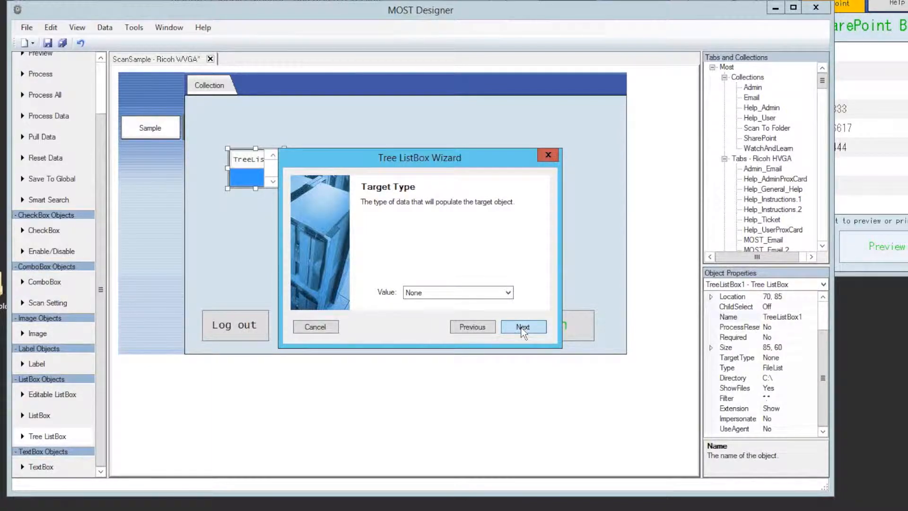
# Keep the Tree ListBox's target type at None and its data type at FileList.
pyautogui.click(522, 327)
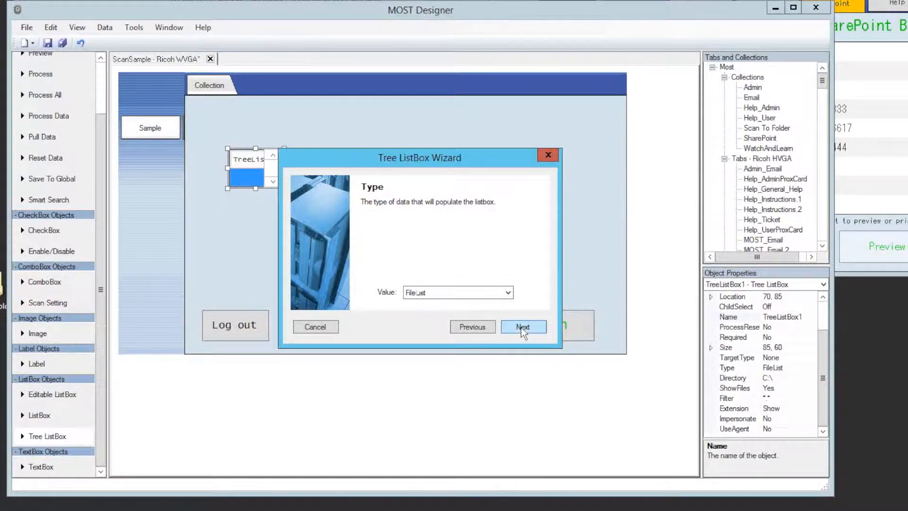
pyautogui.click(507, 294)
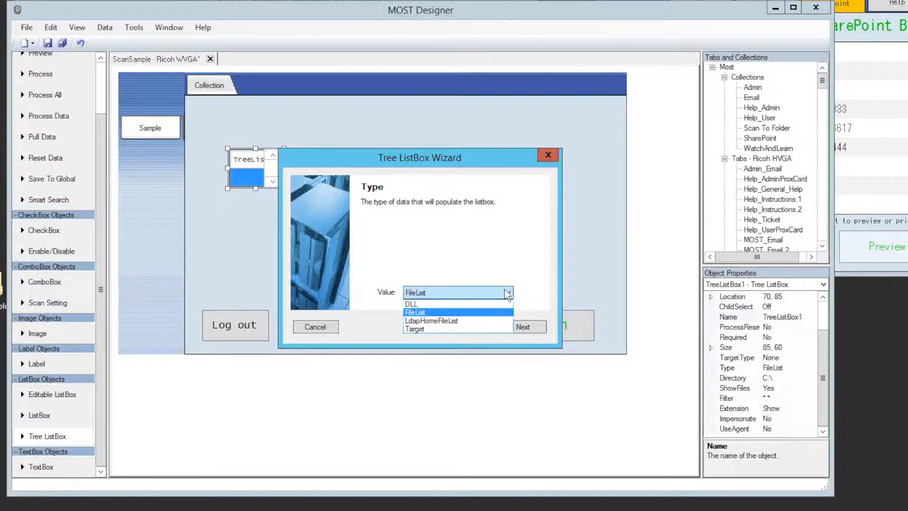
pyautogui.click(457, 312)
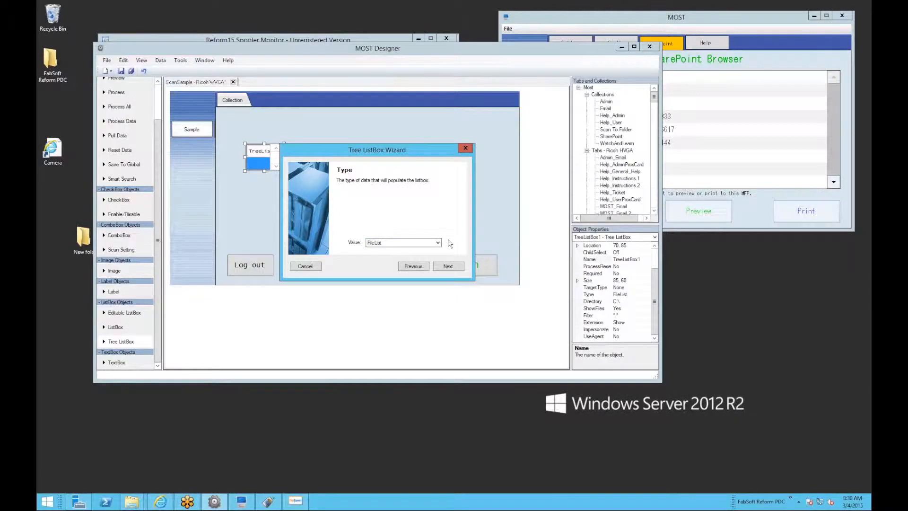
pyautogui.click(446, 267)
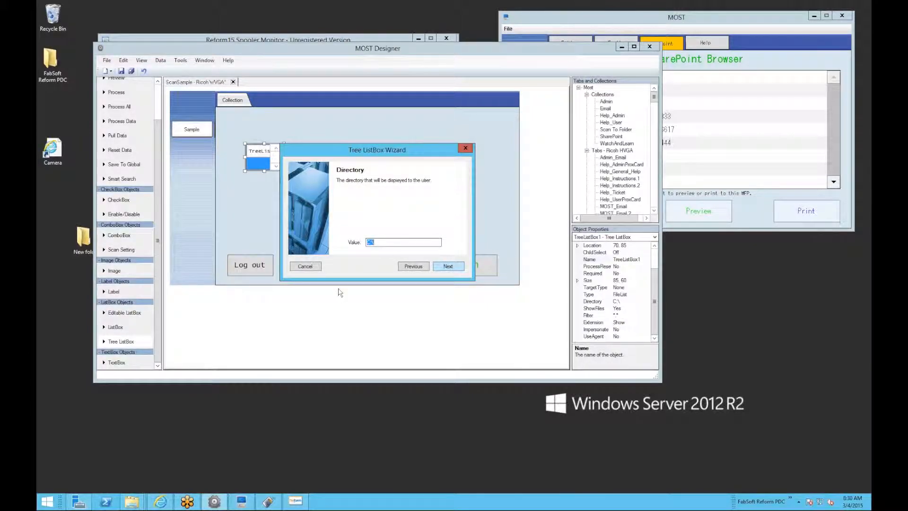
# Browse to the Temp folder on the C: drive in File Explorer and set the Tree ListBox directory to C:\Temp\.
pyautogui.click(132, 501)
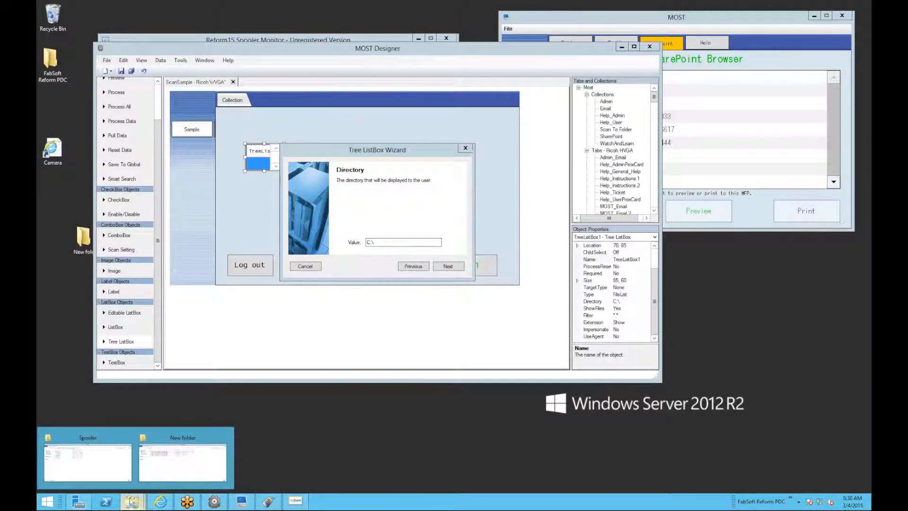
pyautogui.click(168, 471)
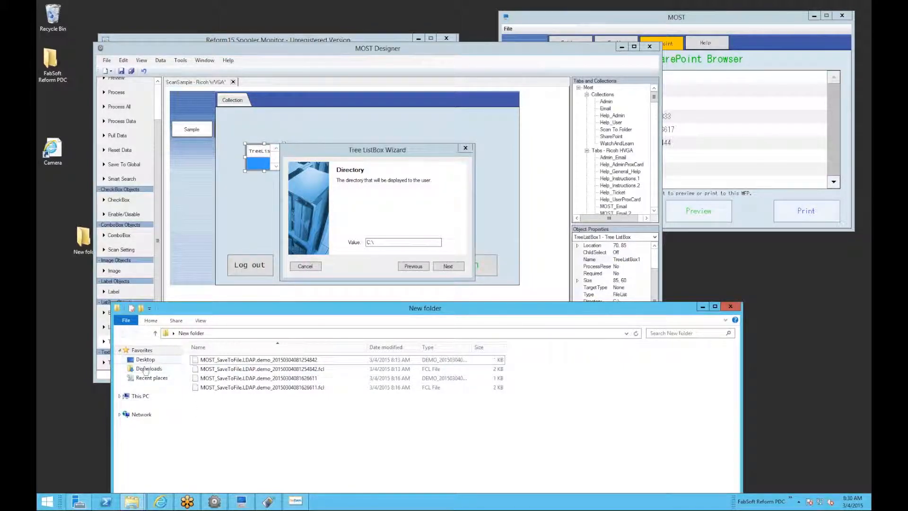
pyautogui.click(143, 398)
pyautogui.click(350, 436)
pyautogui.doubleClick(350, 436)
pyautogui.doubleClick(226, 428)
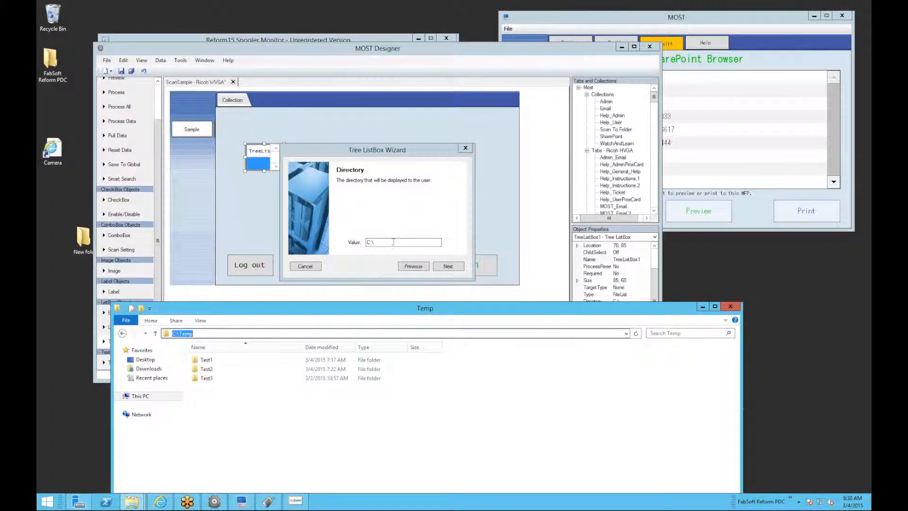
pyautogui.click(332, 238)
pyautogui.write('C:\\Temp\\')
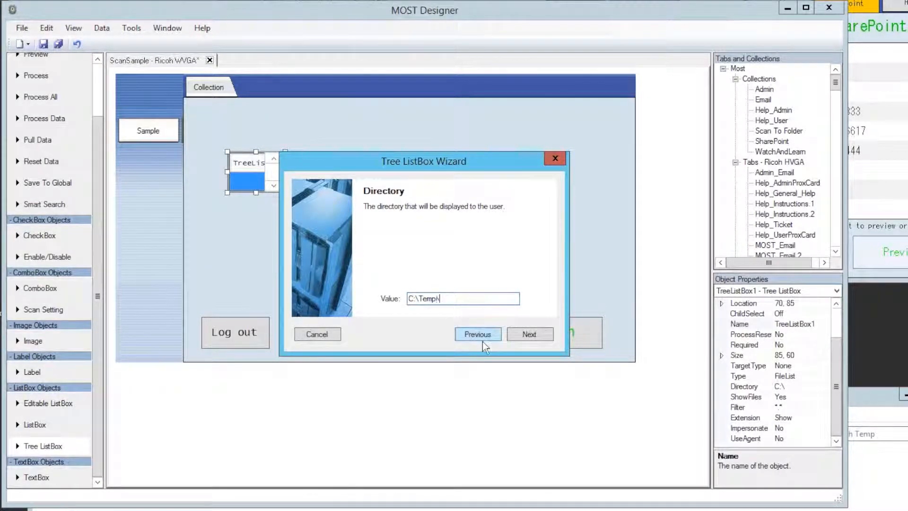
# Set Show Files to No for the Tree ListBox, keep Impersonate at No, and finish the wizard.
pyautogui.click(520, 335)
pyautogui.click(511, 298)
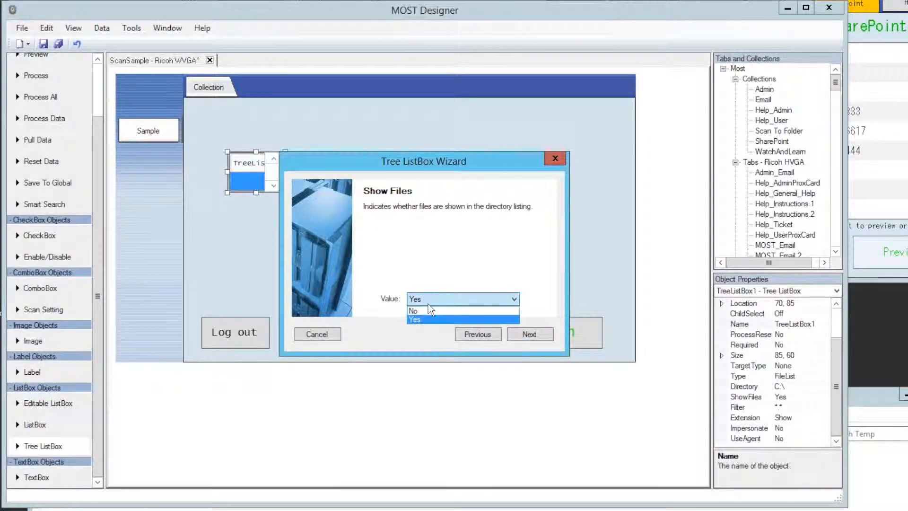
pyautogui.click(428, 310)
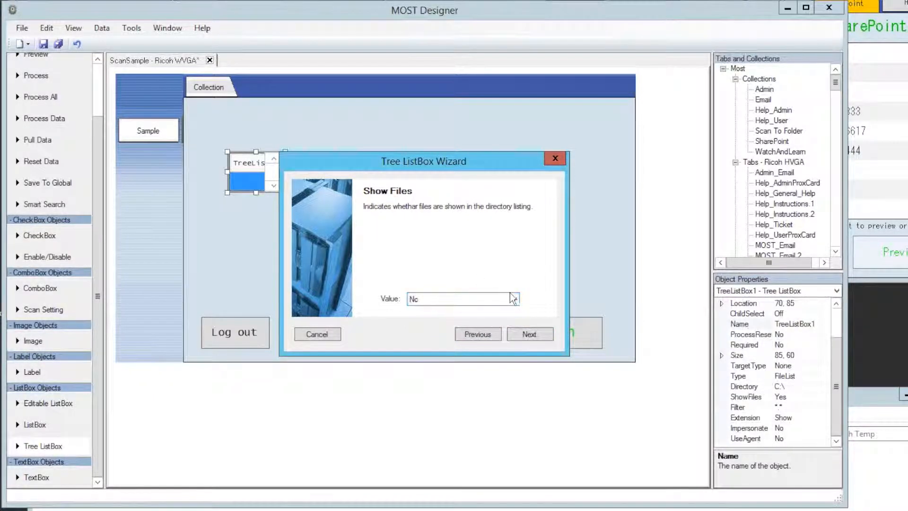
pyautogui.click(529, 335)
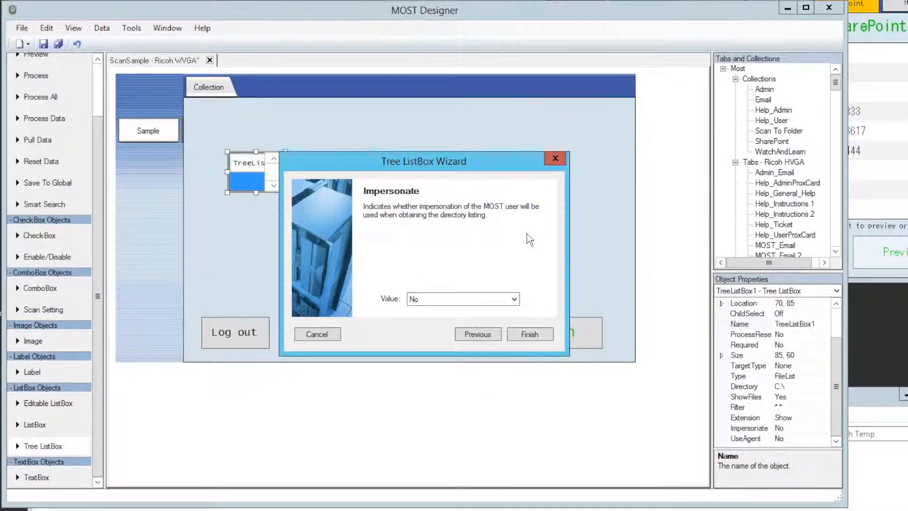
pyautogui.click(526, 333)
# Enlarge the Tree ListBox, align its left edge with the Log out button, and extend its lower edge to just above that button.
pyautogui.moveTo(285, 192); pyautogui.dragTo(455, 294)
pyautogui.moveTo(377, 254); pyautogui.dragTo(353, 242)
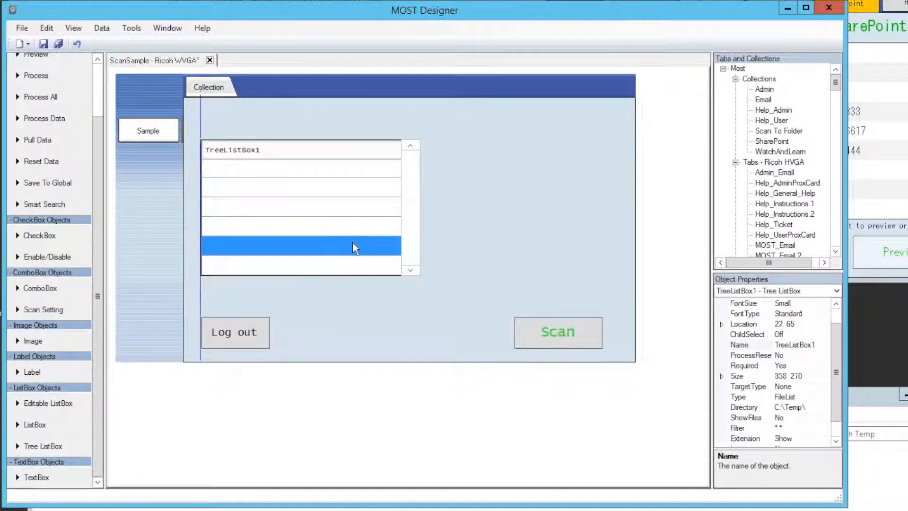
pyautogui.moveTo(310, 277); pyautogui.dragTo(311, 297)
pyautogui.click(464, 222)
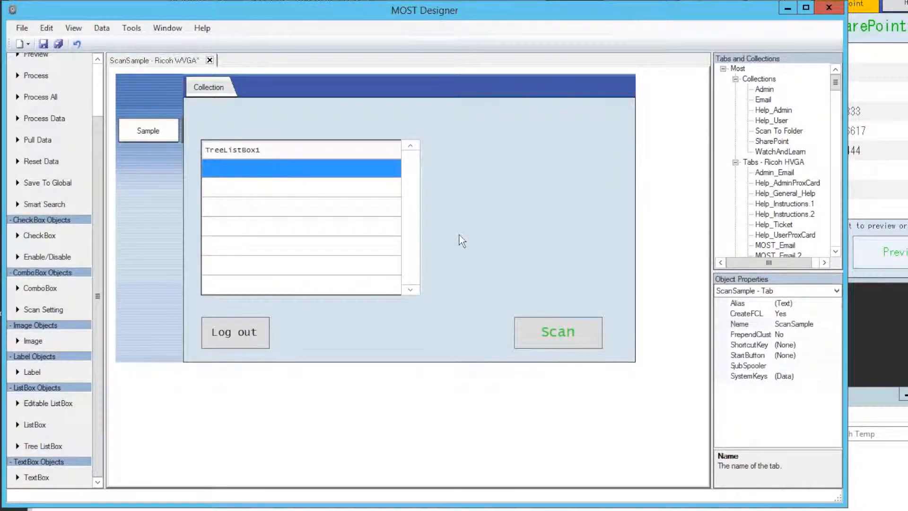
# Widen the Tree ListBox toward the Scan button and lower its top edge by one row to make room above it.
pyautogui.click(368, 189)
pyautogui.moveTo(310, 137); pyautogui.dragTo(311, 141)
pyautogui.moveTo(422, 217); pyautogui.dragTo(464, 215)
pyautogui.click(534, 212)
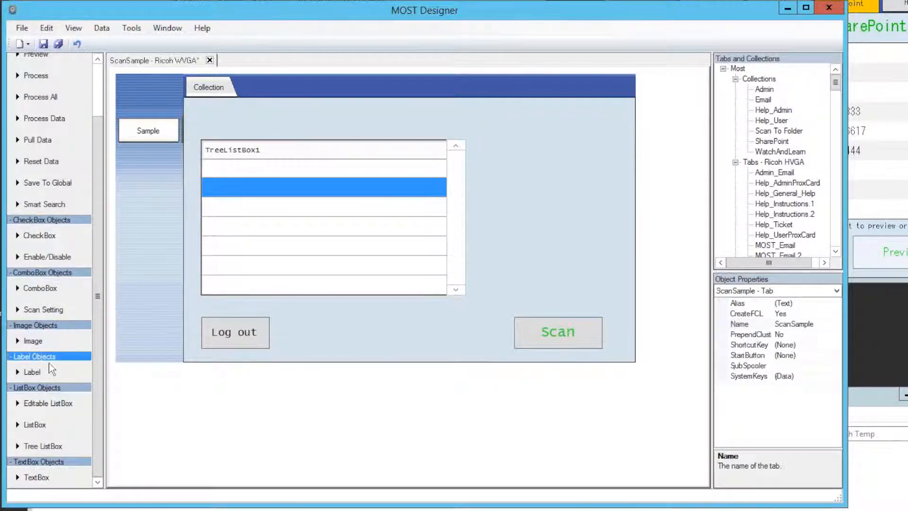
pyautogui.click(339, 158)
pyautogui.moveTo(334, 140); pyautogui.dragTo(335, 160)
# Place a left-aligned Label just above the Tree ListBox at about 31, 67, keeping its type Standard.
pyautogui.moveTo(32, 371); pyautogui.dragTo(202, 137)
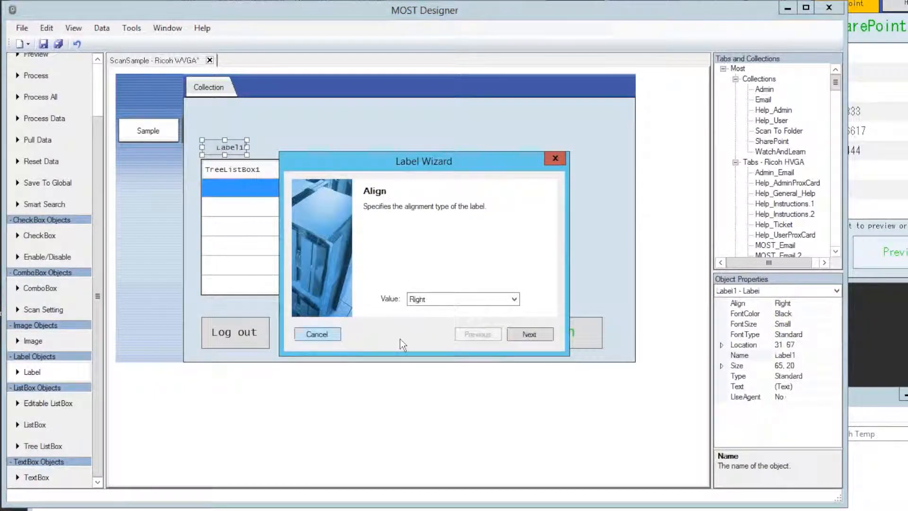
pyautogui.click(442, 303)
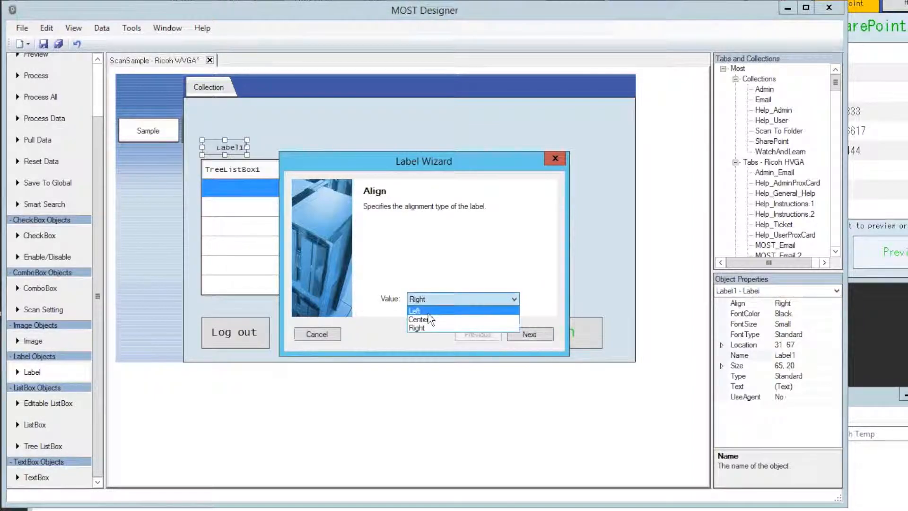
pyautogui.click(429, 310)
pyautogui.click(524, 331)
pyautogui.click(525, 333)
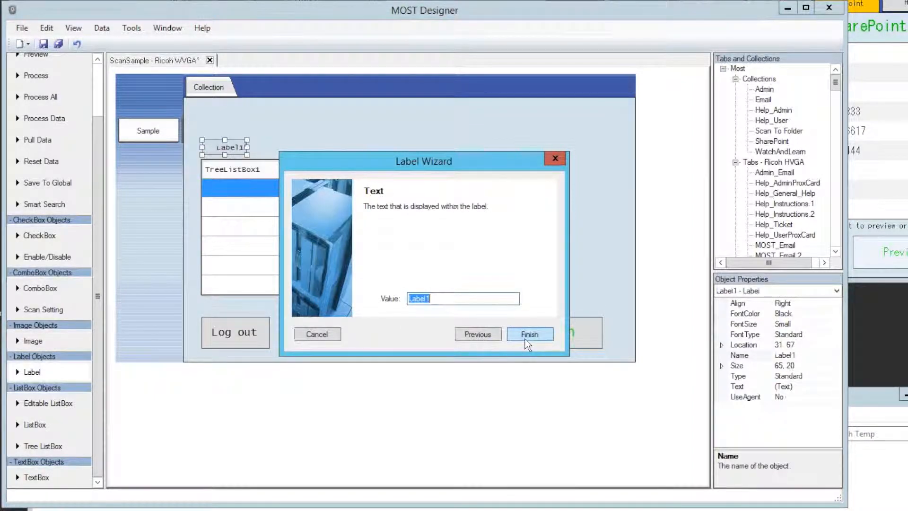
pyautogui.click(487, 335)
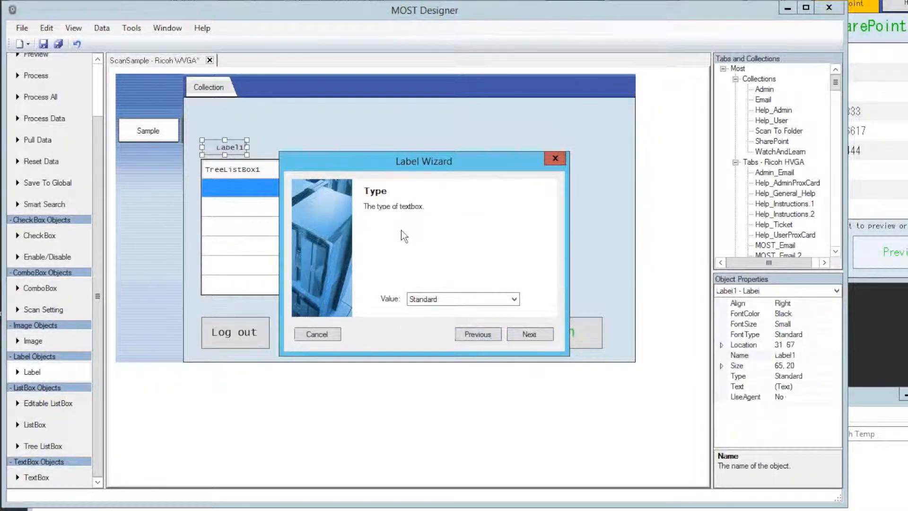
pyautogui.click(464, 304)
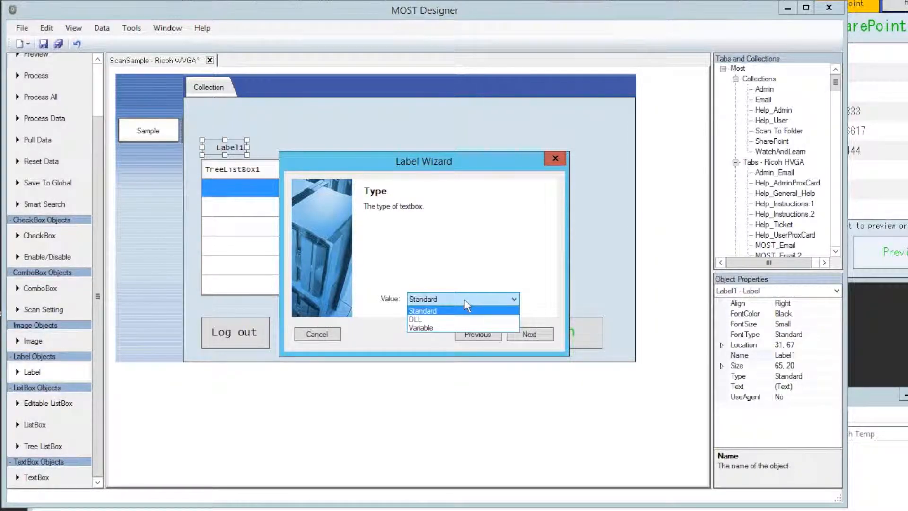
pyautogui.click(414, 310)
pyautogui.click(529, 335)
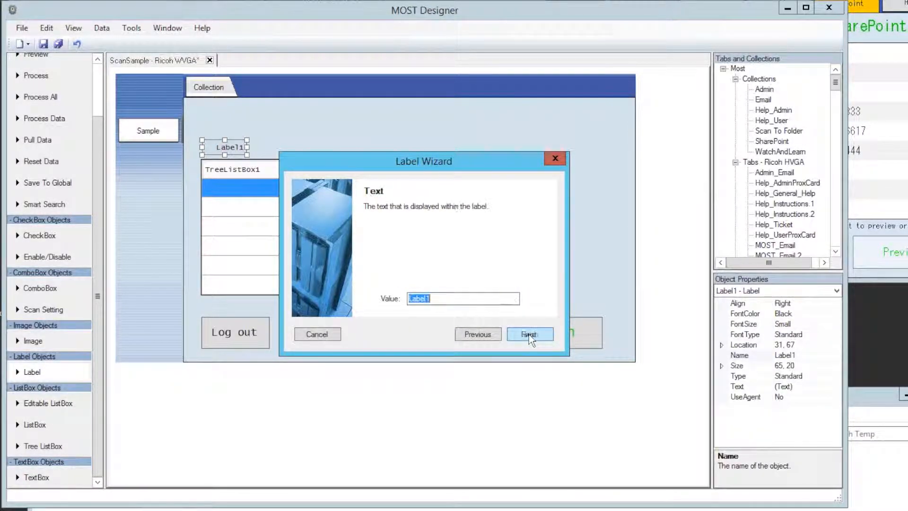
# Set the label's text to "Select a folder to scan to:" and widen the label so the text fits.
pyautogui.press('BackSpace')
pyautogui.write('Select a folder to,scan to:')
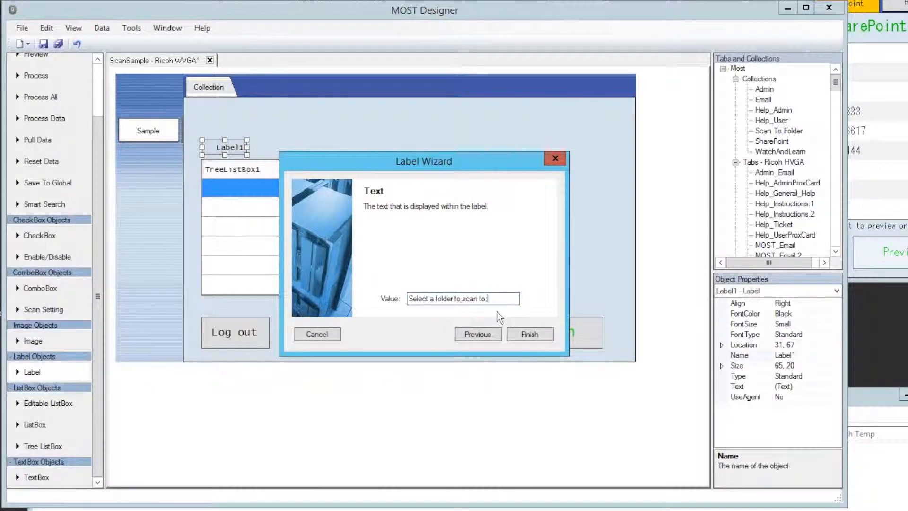
pyautogui.click(537, 333)
pyautogui.moveTo(247, 147); pyautogui.dragTo(362, 150)
pyautogui.click(370, 120)
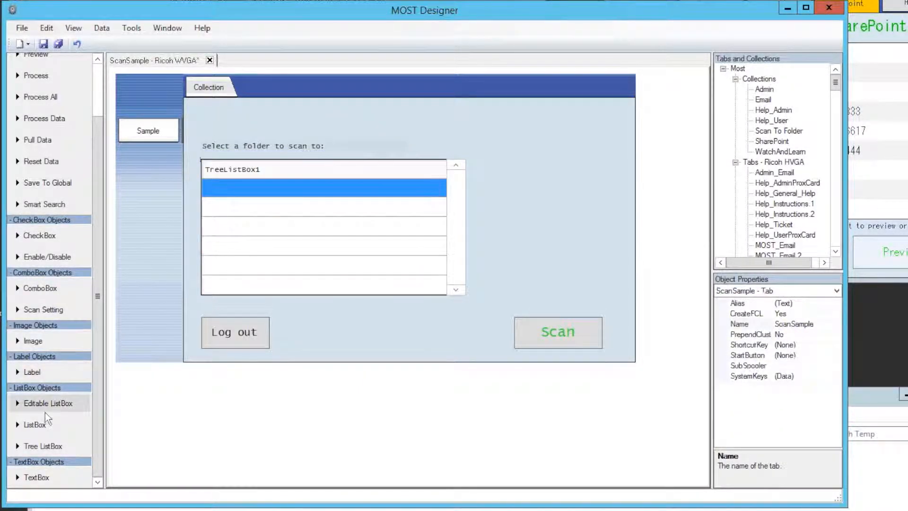
# Place a Standard TextBox above the label at about 48, 27, with Keyboard input, Show Button at Yes, and blank default text.
pyautogui.moveTo(37, 477); pyautogui.dragTo(212, 113)
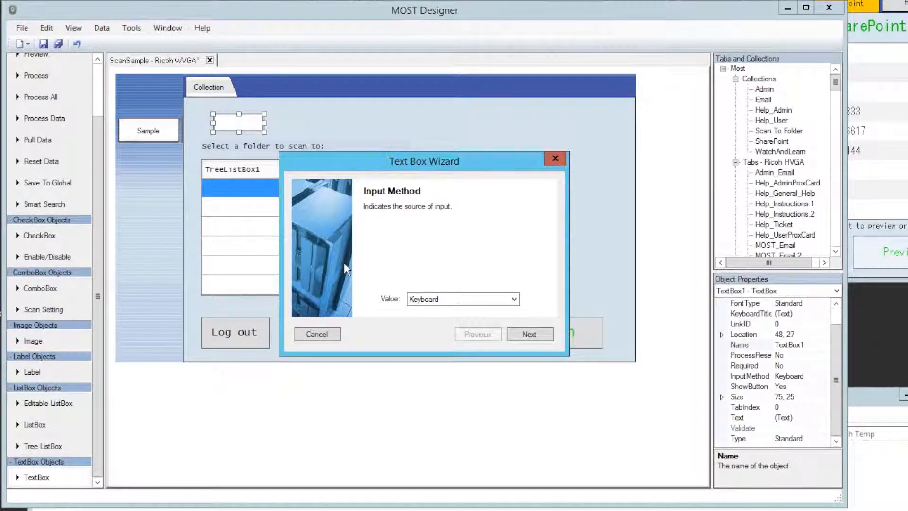
pyautogui.click(528, 333)
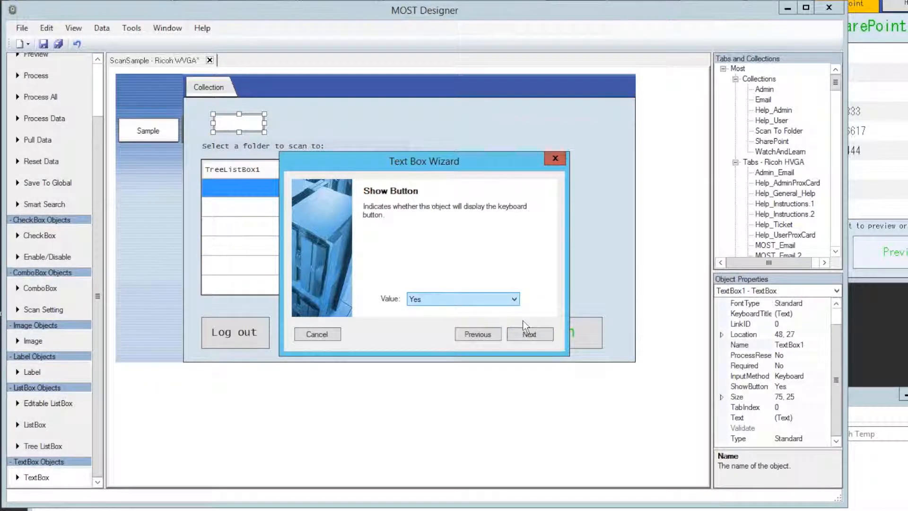
pyautogui.click(530, 335)
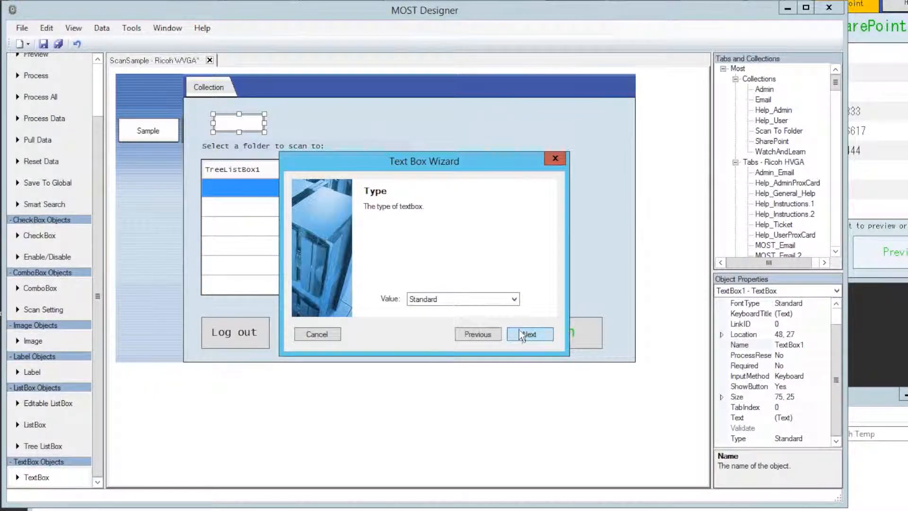
pyautogui.click(506, 303)
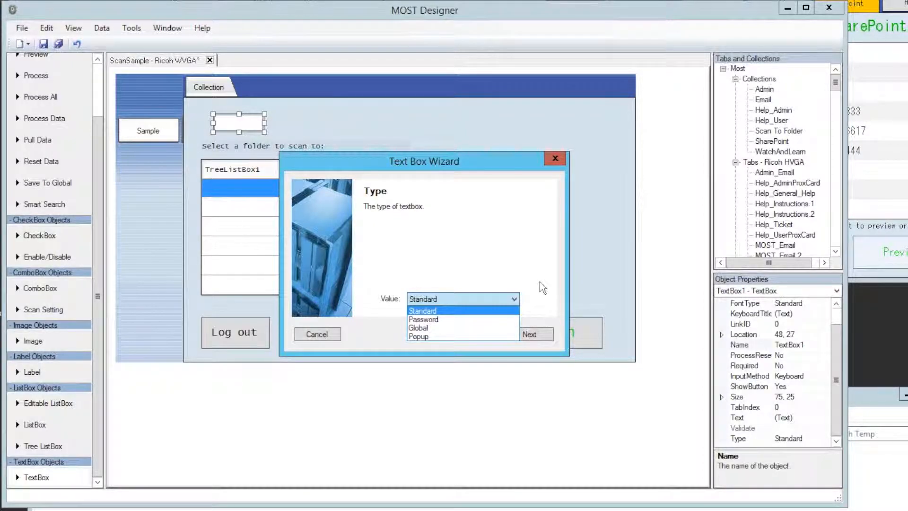
pyautogui.click(540, 282)
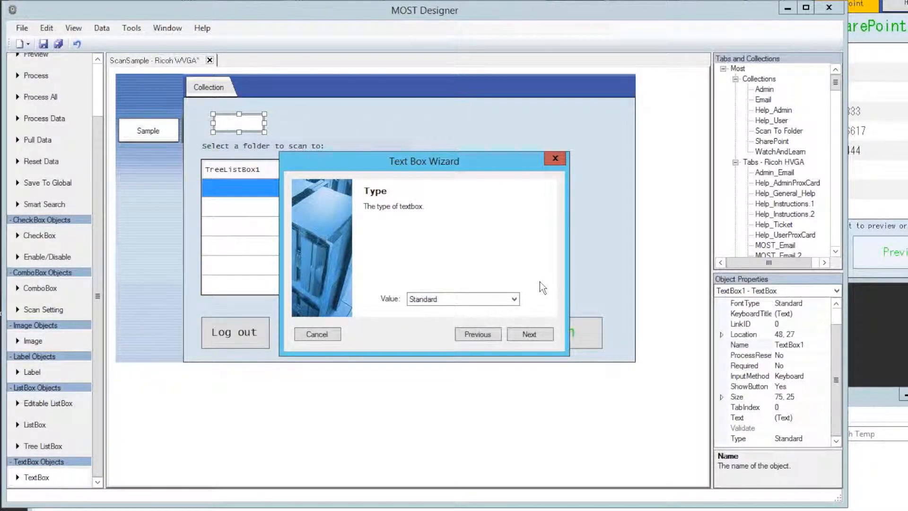
pyautogui.click(525, 335)
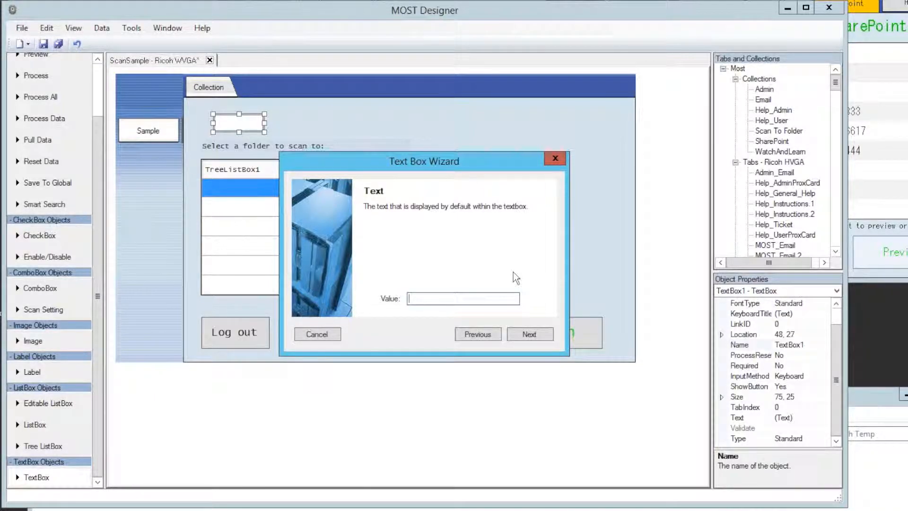
pyautogui.click(534, 336)
# Make the text box required with Process Reset at No, and stretch it across the Tree ListBox's width at about 27, 30.
pyautogui.click(428, 299)
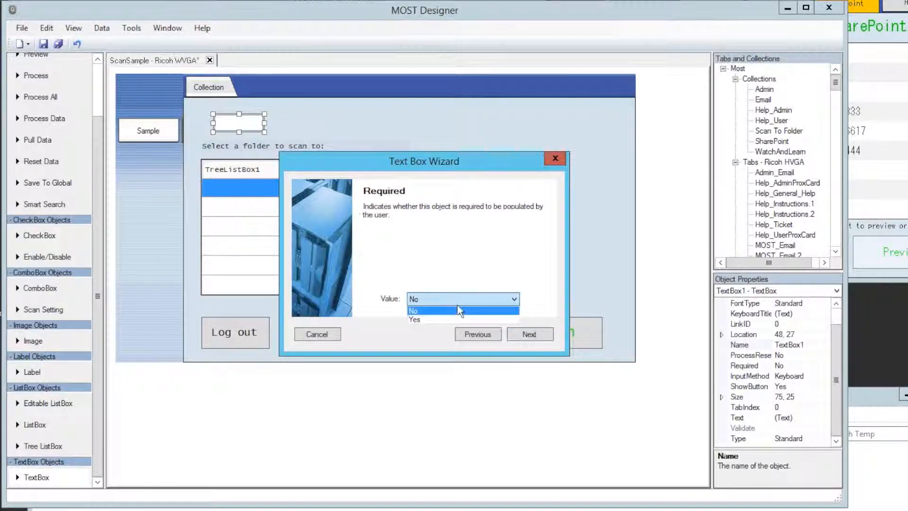
pyautogui.click(426, 320)
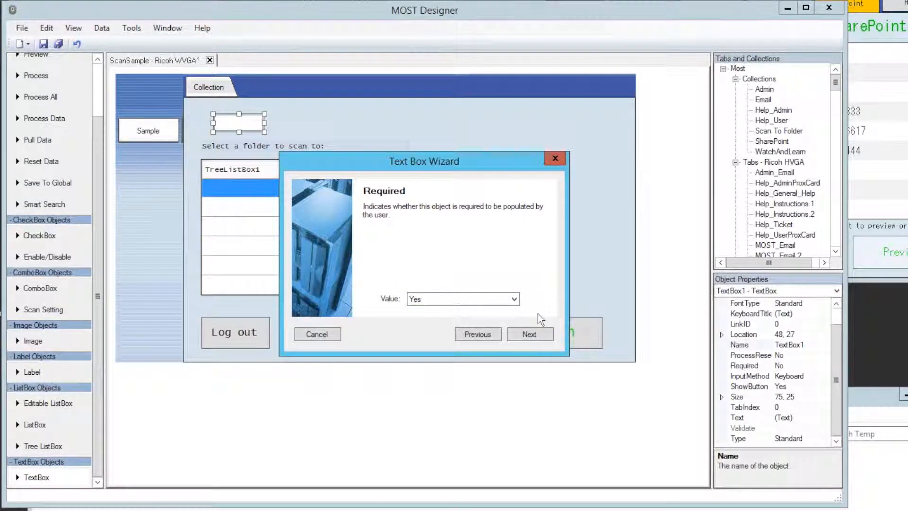
pyautogui.click(531, 336)
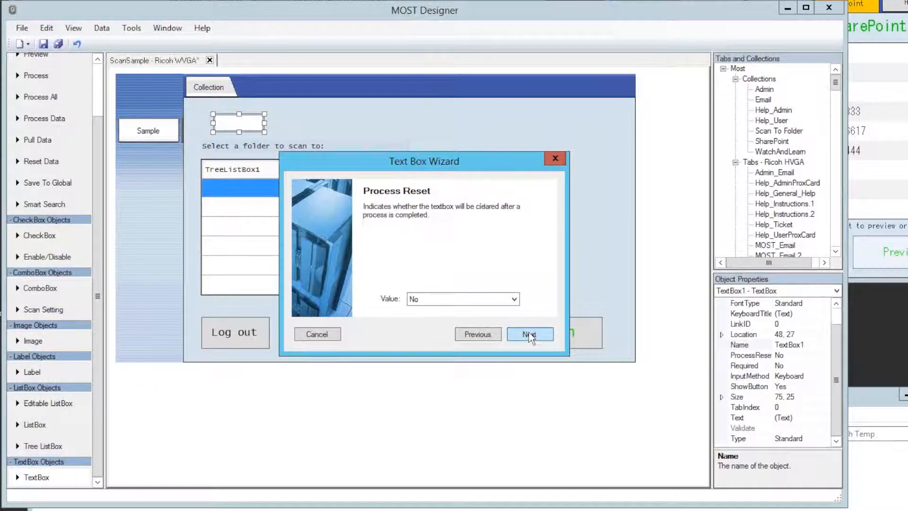
pyautogui.click(530, 336)
pyautogui.click(529, 335)
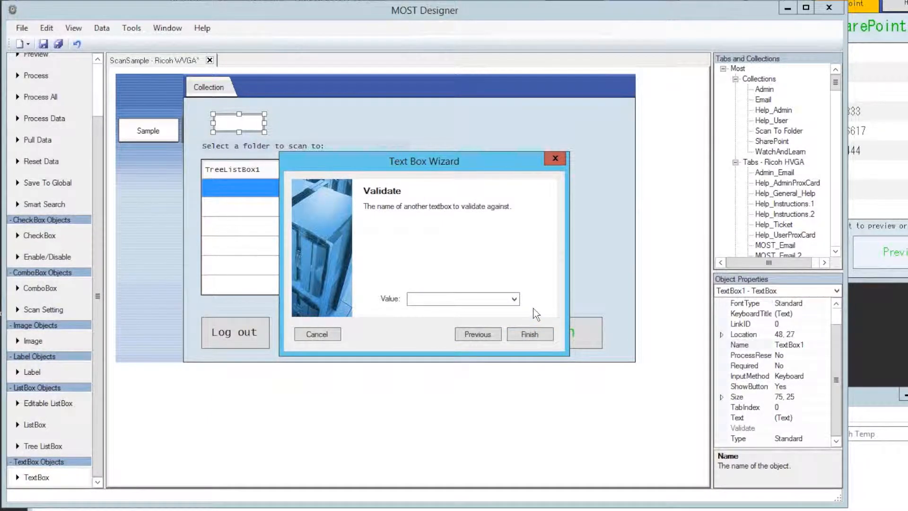
pyautogui.click(529, 333)
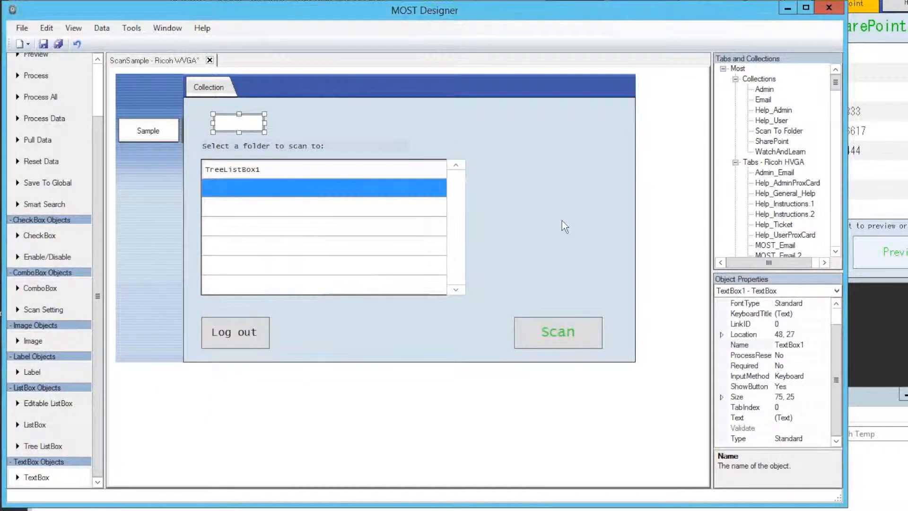
pyautogui.moveTo(254, 124); pyautogui.dragTo(464, 126)
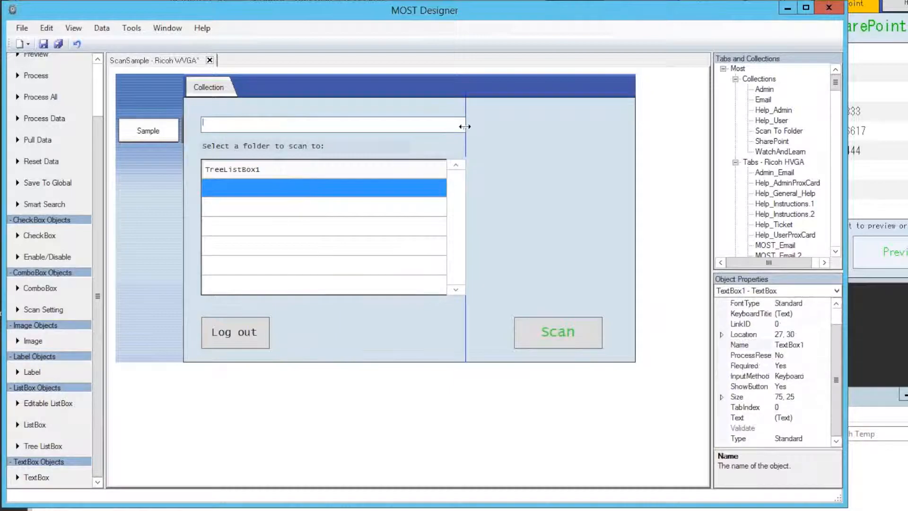
pyautogui.click(617, 152)
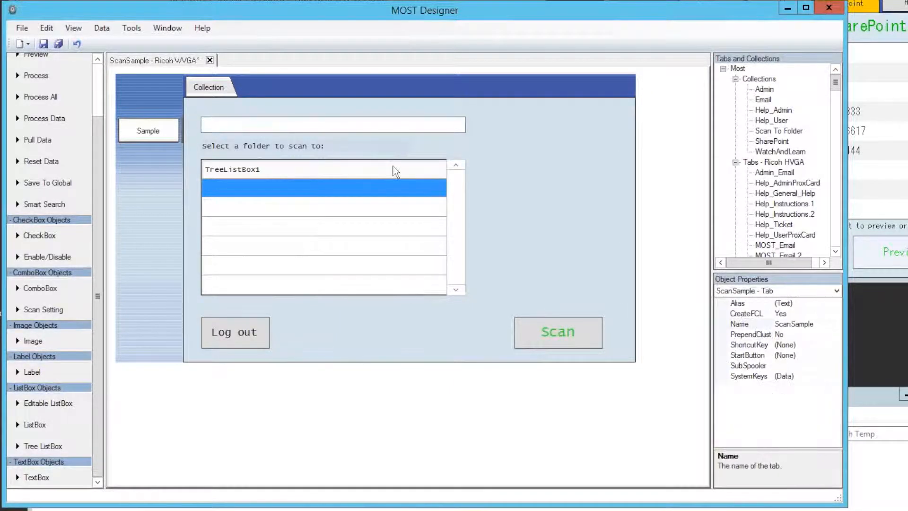
# Copy the folder label and place the duplicate just above the text box at 27, 10.
pyautogui.click(260, 148)
pyautogui.rightClick(258, 144)
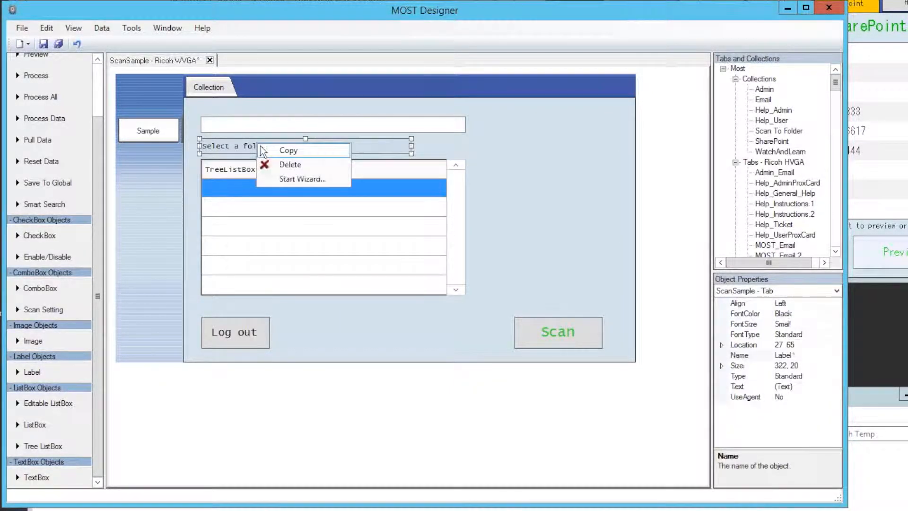
pyautogui.click(285, 150)
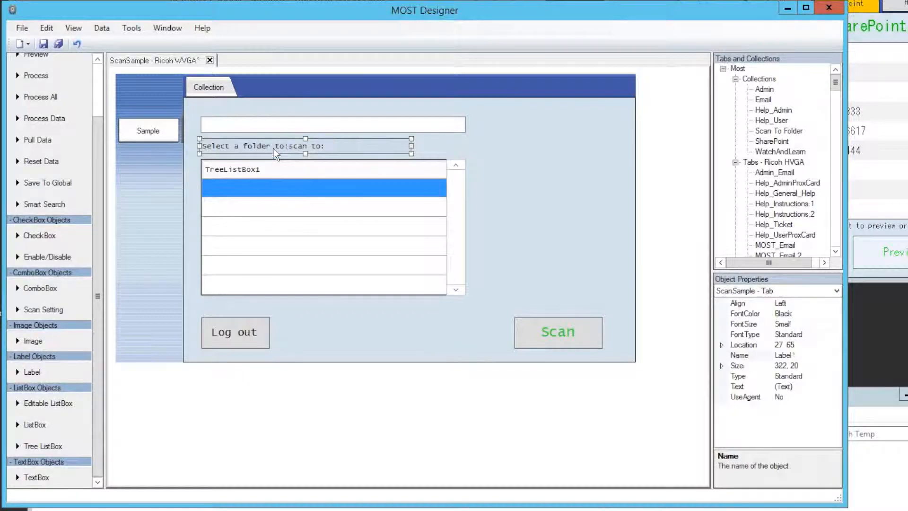
pyautogui.click(214, 110)
pyautogui.hotkey('ctrl', 'v')
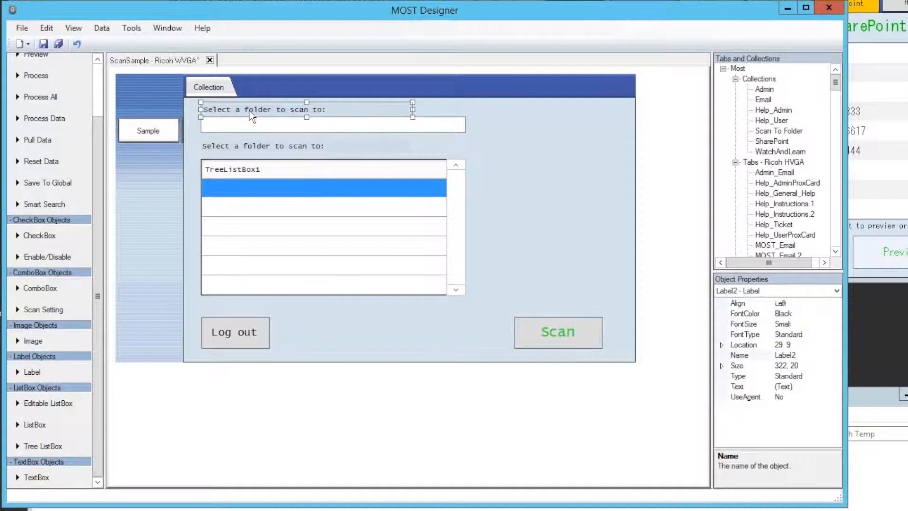
pyautogui.moveTo(248, 111); pyautogui.dragTo(247, 116)
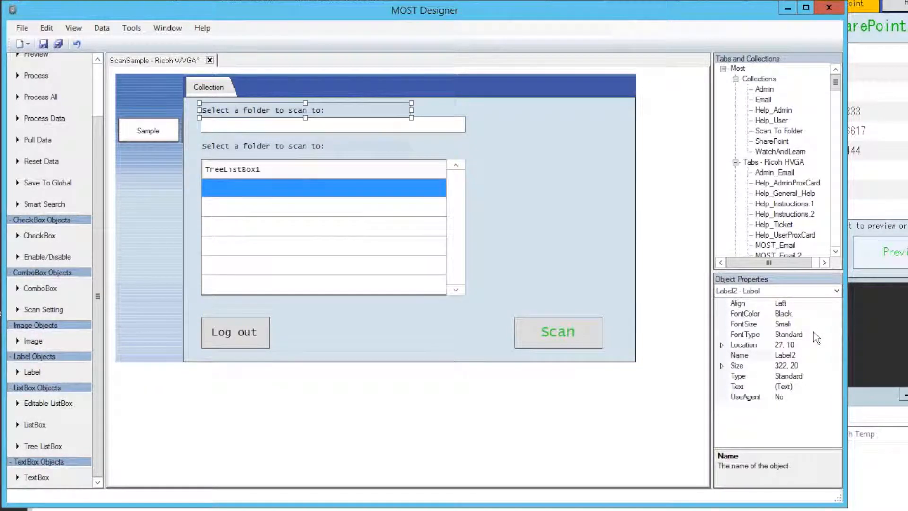
# Set the copied label's English text to "Enter a filename:" and save the ScanSample tab.
pyautogui.click(829, 385)
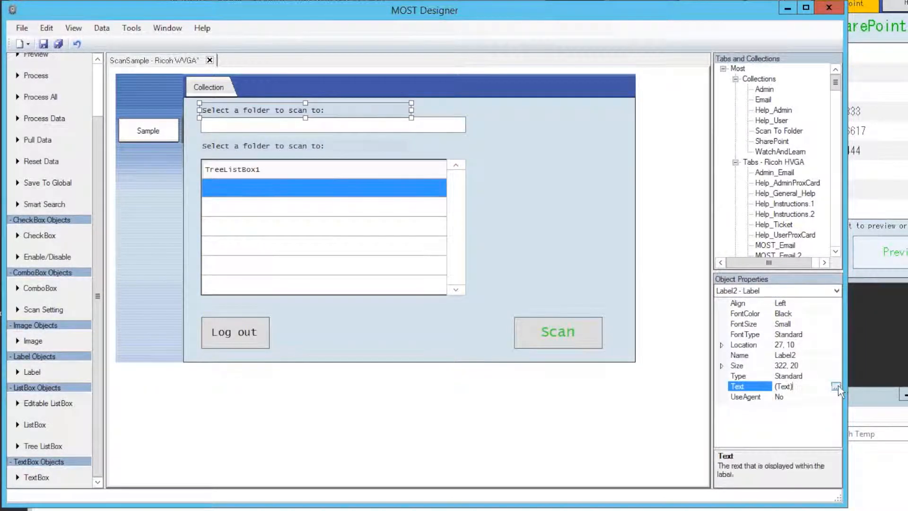
pyautogui.click(838, 385)
pyautogui.moveTo(521, 198); pyautogui.dragTo(393, 199)
pyautogui.press('BackSpace')
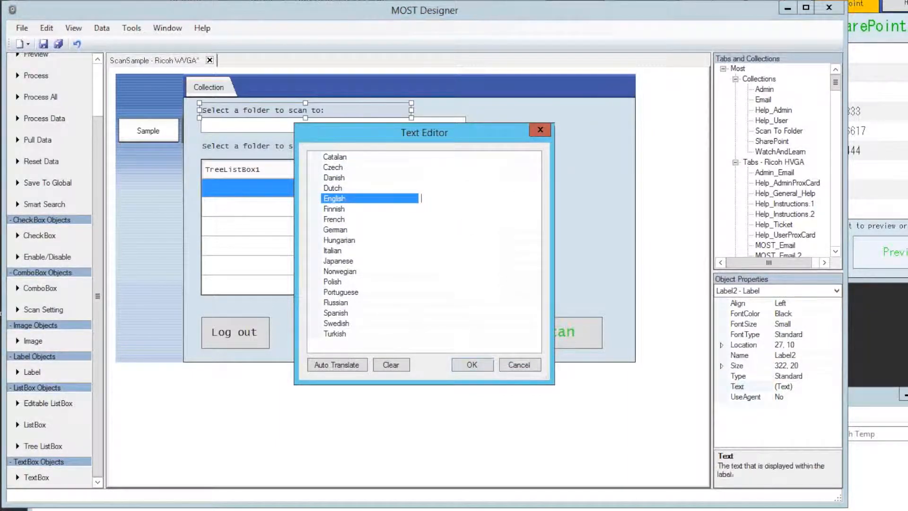
pyautogui.write('F')
pyautogui.write('nter a filena')
pyautogui.write('me:')
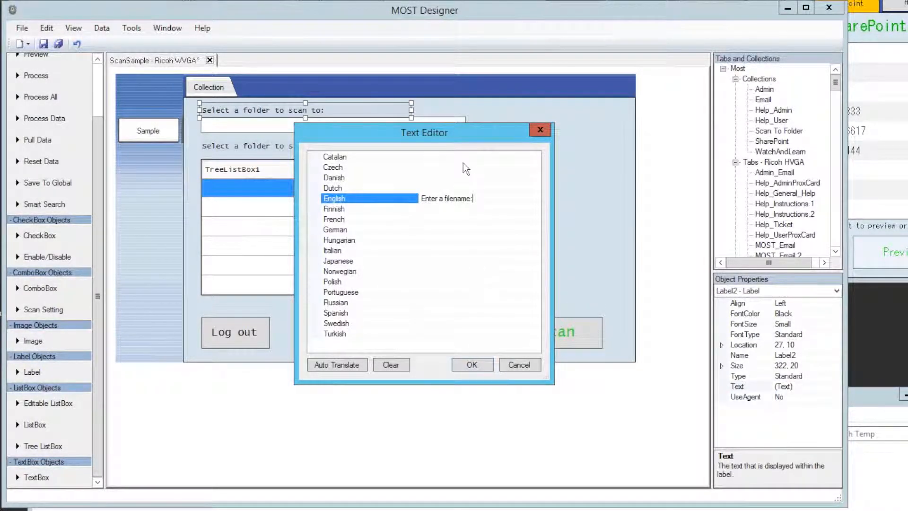
pyautogui.moveTo(459, 135); pyautogui.dragTo(457, 165)
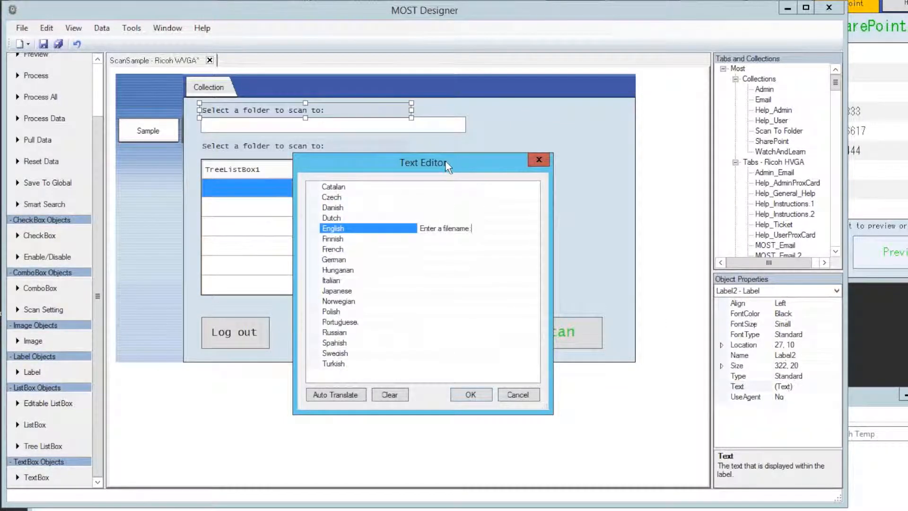
pyautogui.moveTo(456, 168); pyautogui.dragTo(490, 190)
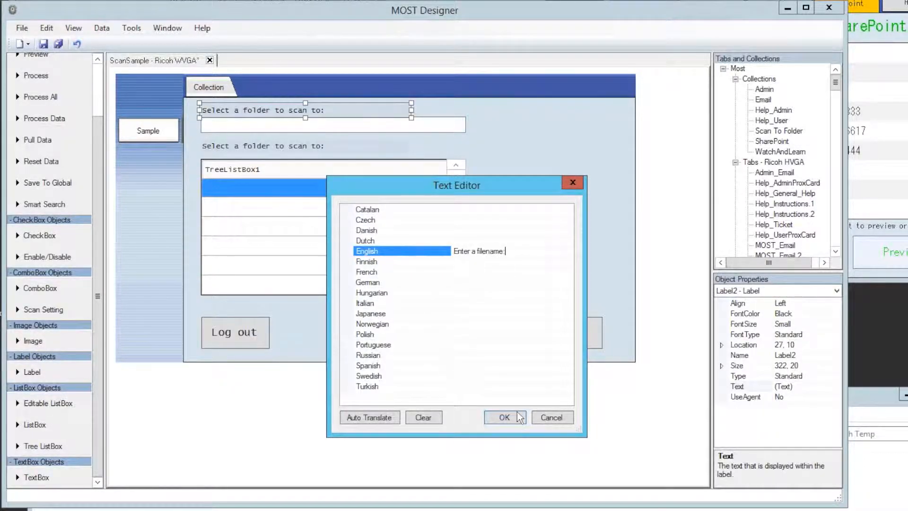
pyautogui.click(504, 417)
pyautogui.click(415, 332)
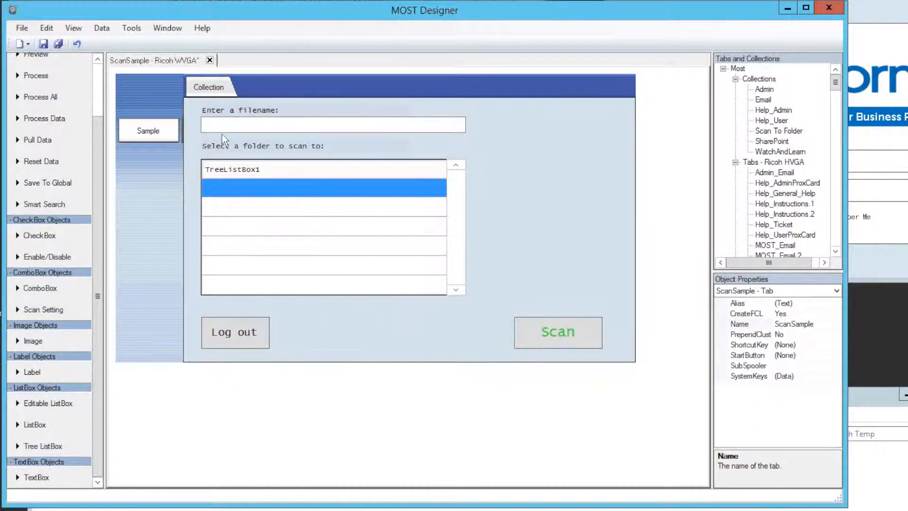
pyautogui.click(43, 45)
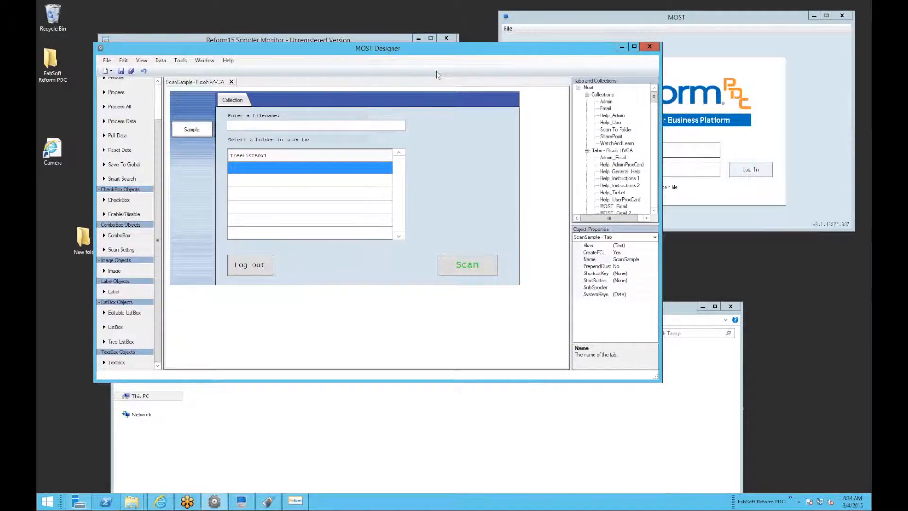
# Switch to the MOST client, log in with the remembered credentials, and open the WatchAndLearn collection.
pyautogui.click(716, 71)
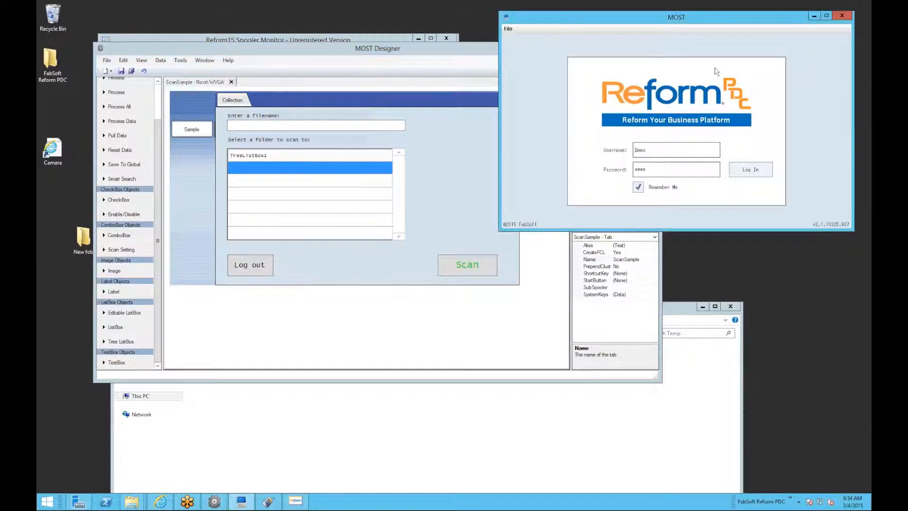
pyautogui.click(745, 170)
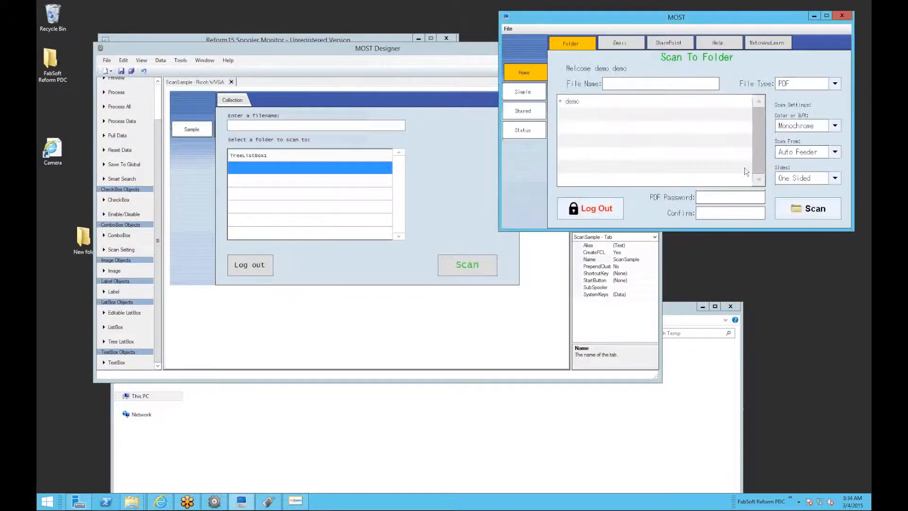
pyautogui.click(771, 41)
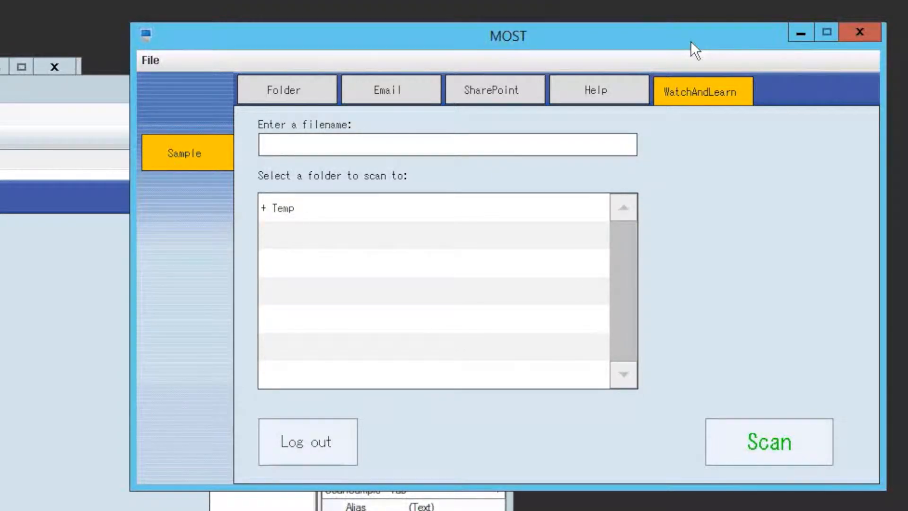
# Enter the filename setup, expand the Temp folder, and select Test2 as the scan destination.
pyautogui.click(515, 148)
pyautogui.write('setup')
pyautogui.doubleClick(515, 220)
pyautogui.click(311, 264)
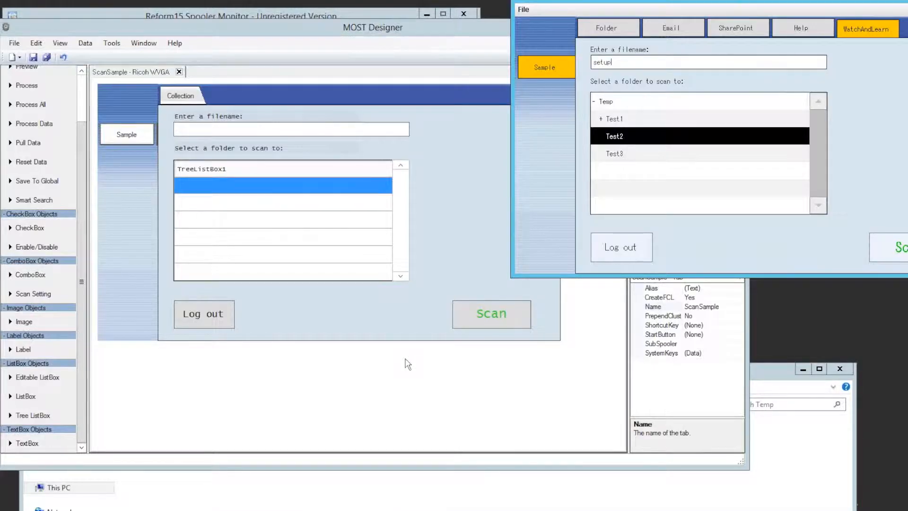
# Clear the Designer window out of the way and show the spooler services in Reform15 Spooler Monitor.
pyautogui.click(402, 390)
pyautogui.click(695, 25)
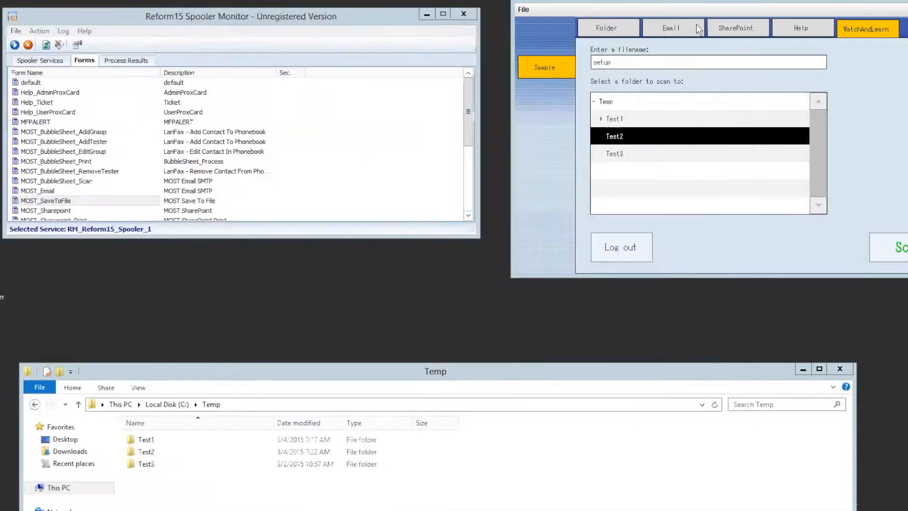
pyautogui.click(243, 450)
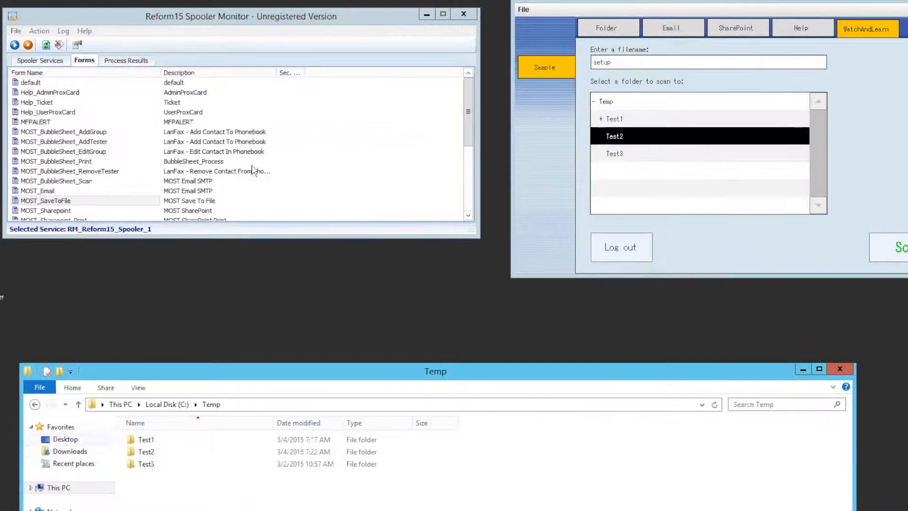
pyautogui.click(40, 60)
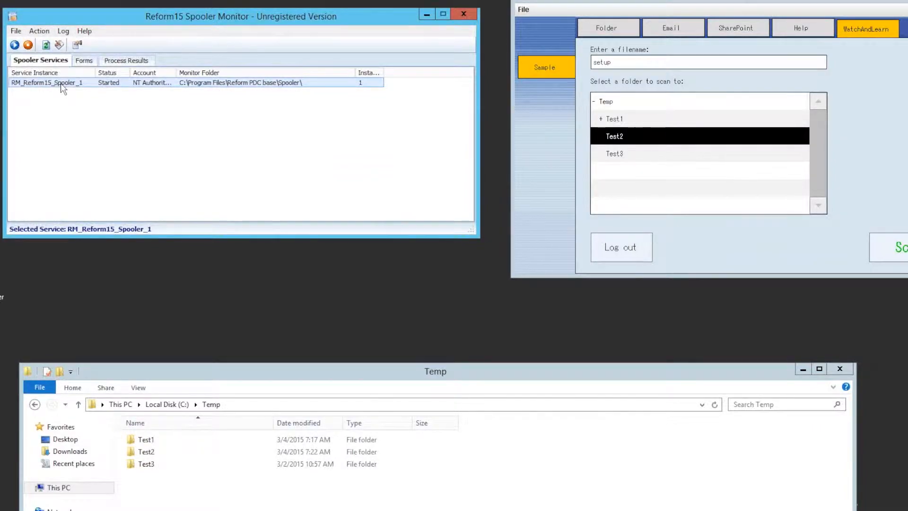
# Move File Explorer up below the Spooler Monitor and browse to C:\Program Files\Reform PDC base\Spooler.
pyautogui.click(178, 405)
pyautogui.moveTo(217, 373); pyautogui.dragTo(218, 236)
pyautogui.doubleClick(180, 340)
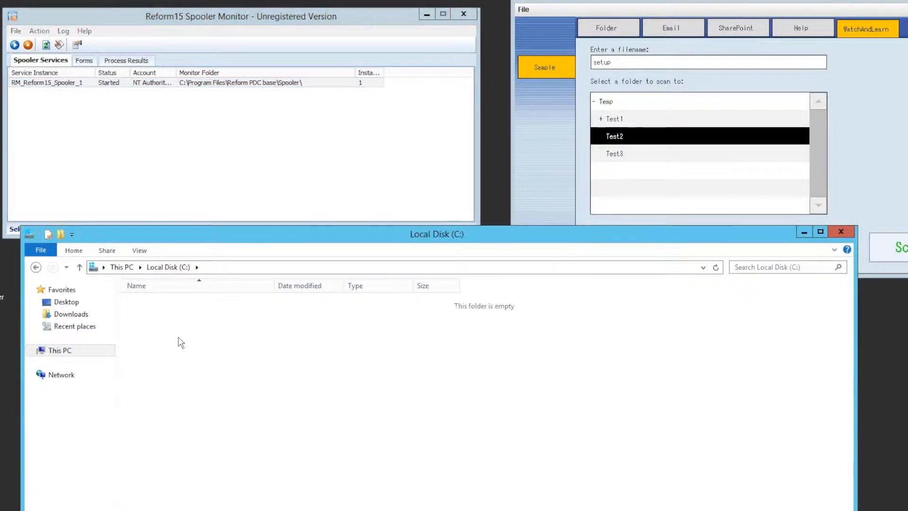
pyautogui.doubleClick(189, 387)
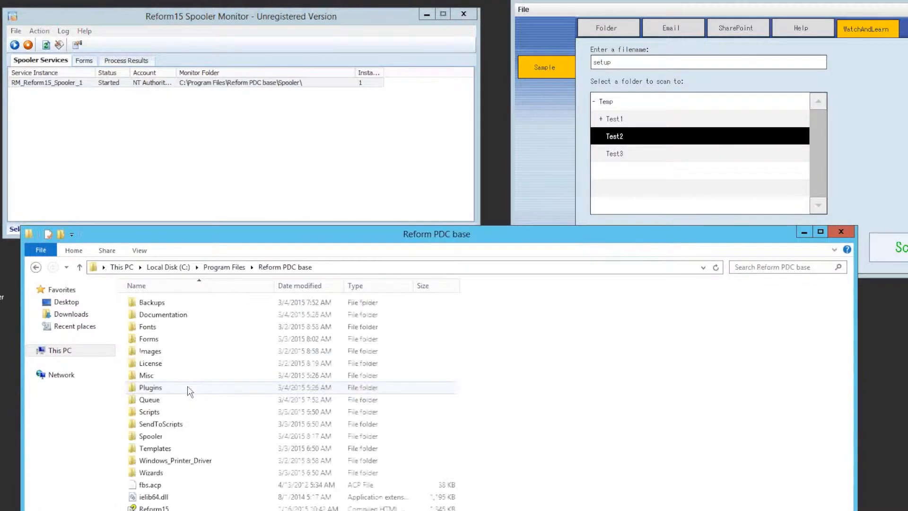
pyautogui.doubleClick(171, 436)
# Start a scan from the Sample tab in the MOST client, using SampleTif.tif as the scanned image.
pyautogui.click(180, 125)
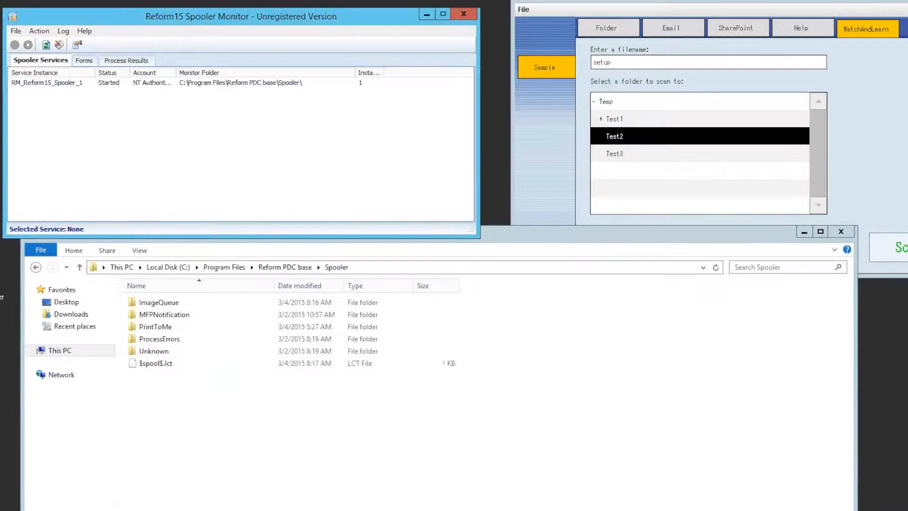
pyautogui.click(556, 222)
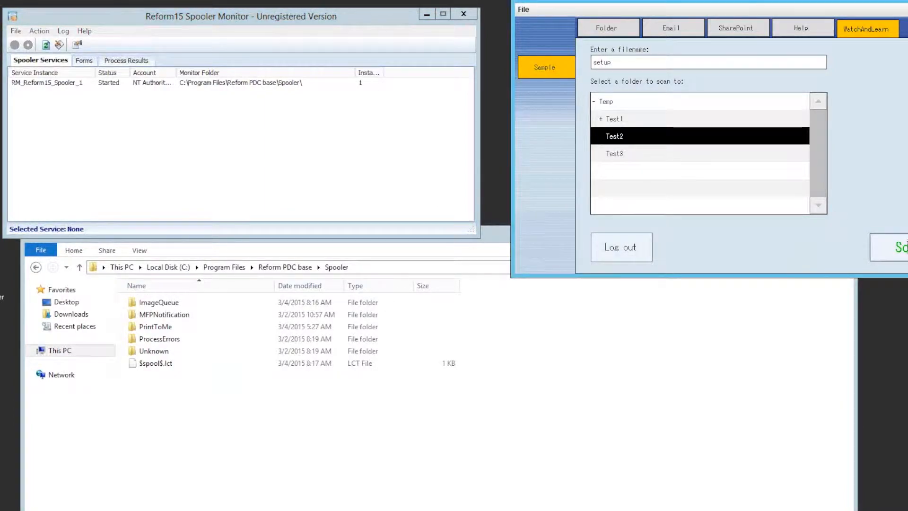
pyautogui.click(907, 250)
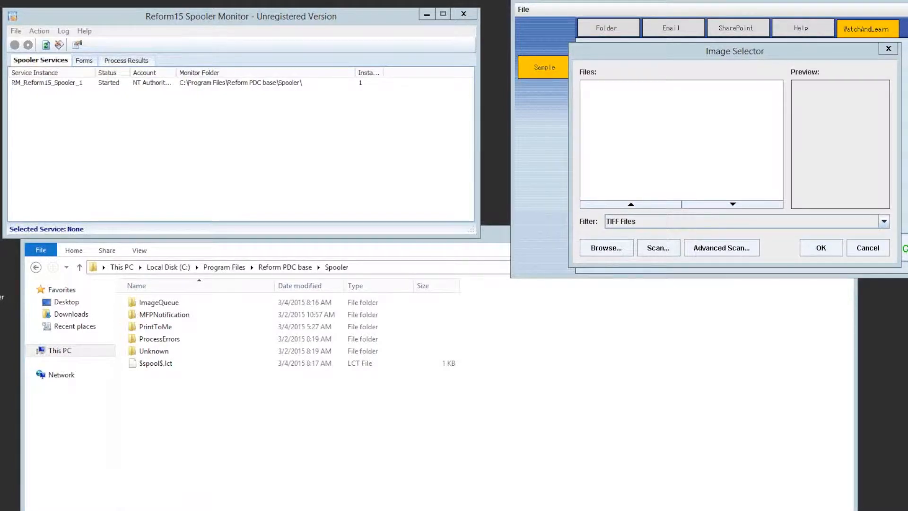
pyautogui.click(610, 248)
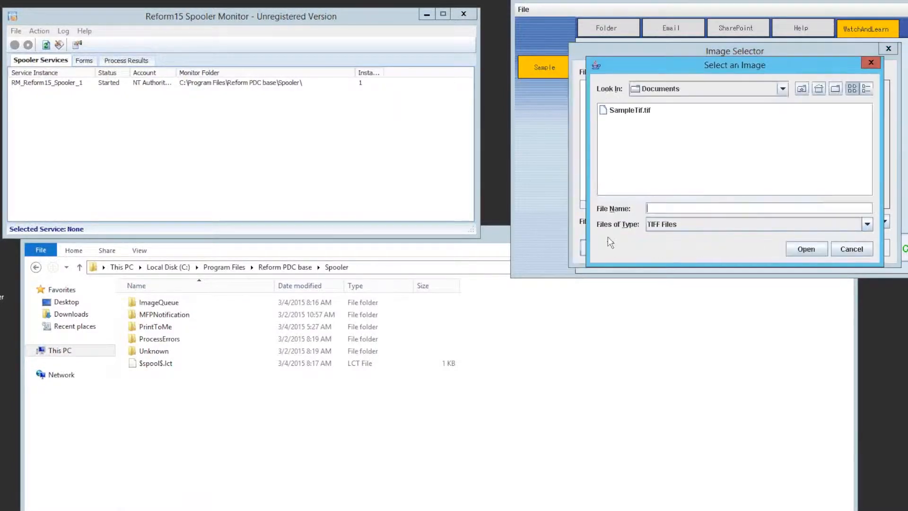
pyautogui.click(626, 113)
pyautogui.click(805, 248)
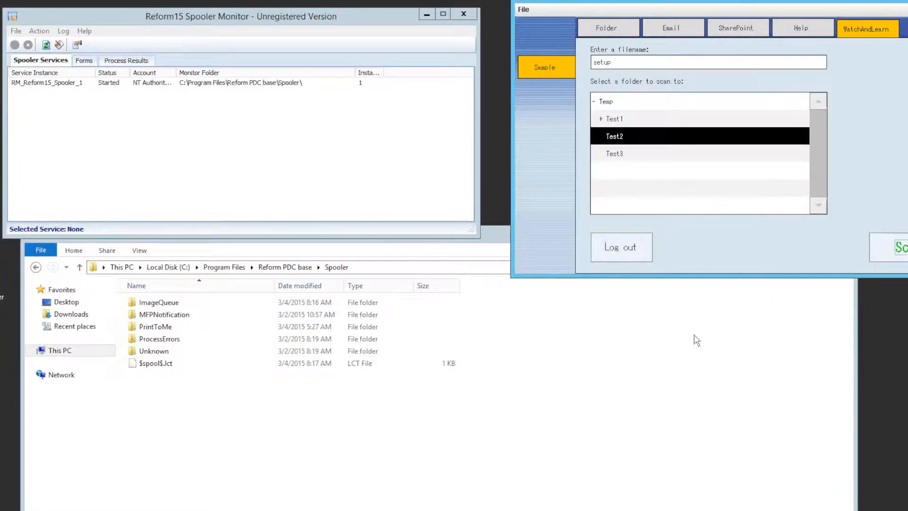
# Check the Spooler's Unknown folder in File Explorer for the ScanSample job files and return to the Spooler folder.
pyautogui.click(638, 400)
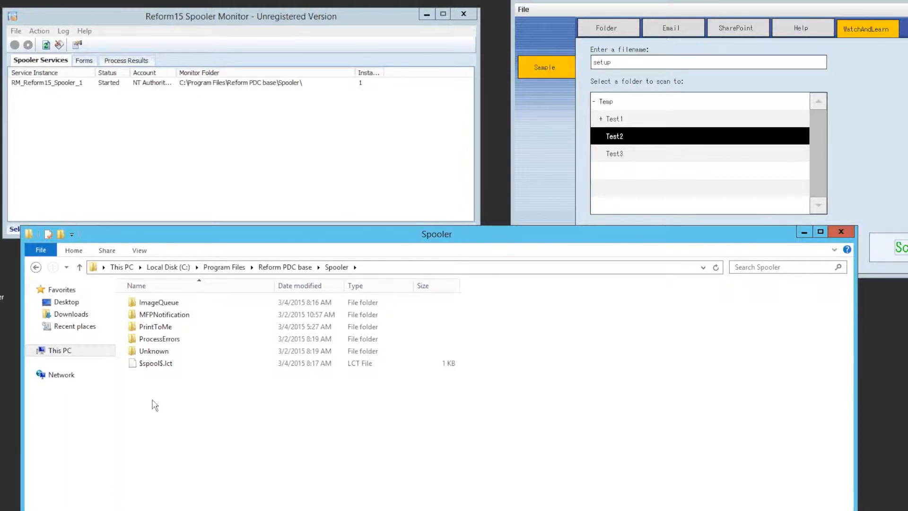
pyautogui.doubleClick(170, 350)
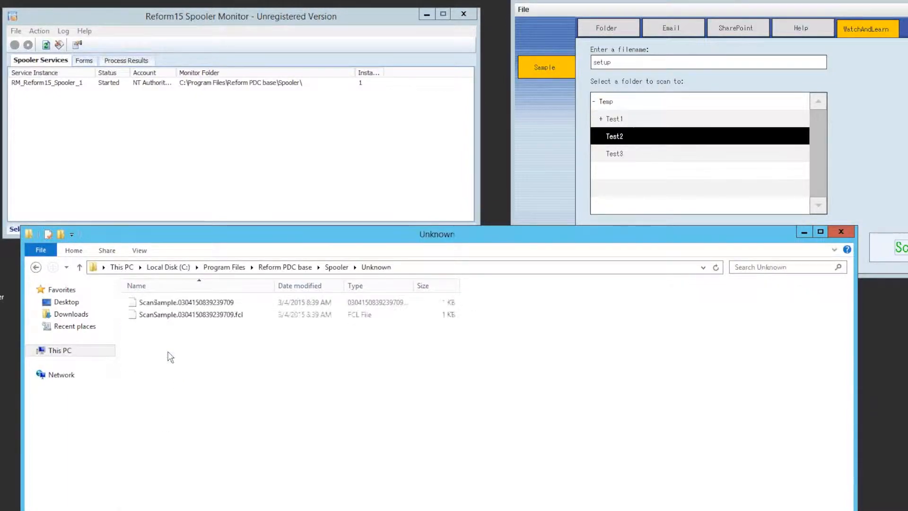
pyautogui.click(338, 267)
pyautogui.click(296, 431)
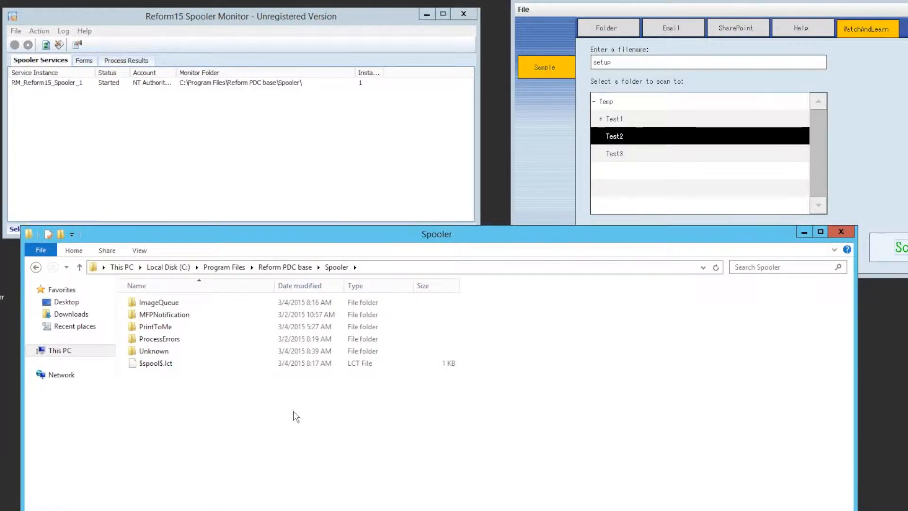
# Open the Backups folder under Reform PDC base, sort it by date modified with newest first, and widen the Name column.
pyautogui.click(286, 267)
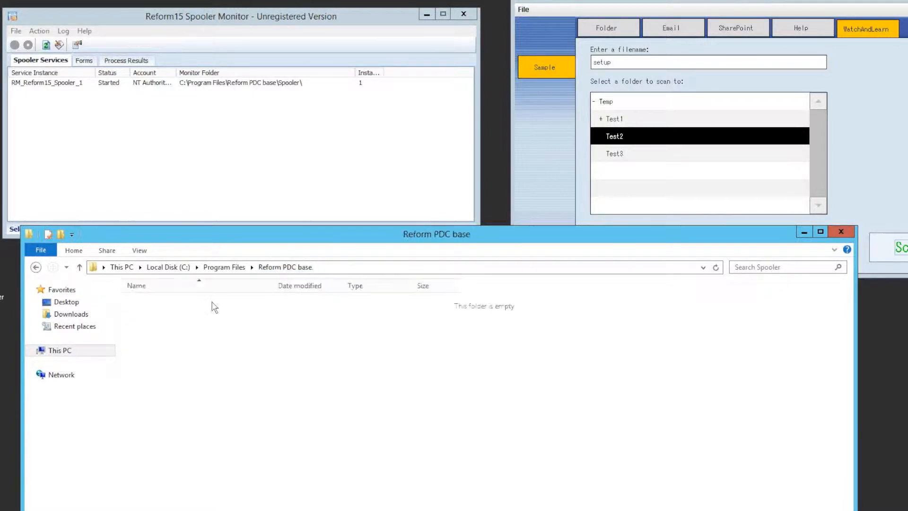
pyautogui.doubleClick(157, 303)
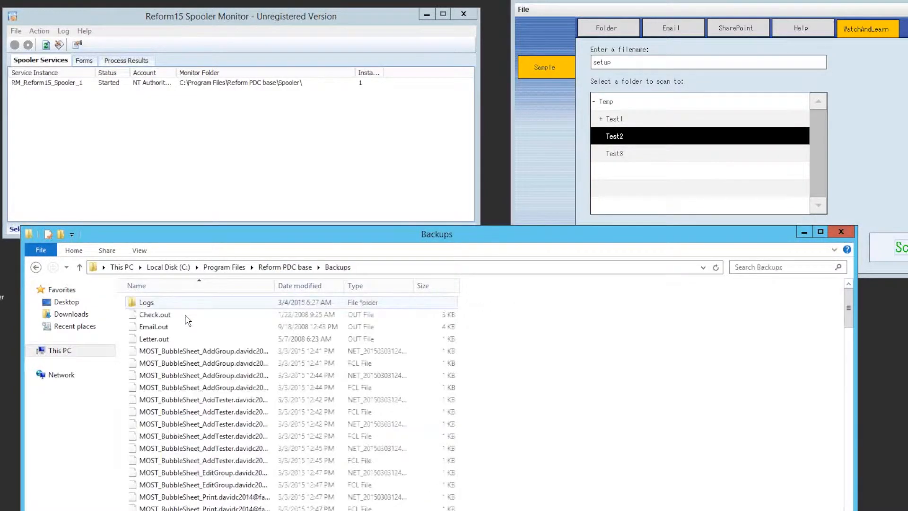
pyautogui.click(278, 286)
pyautogui.moveTo(273, 286); pyautogui.dragTo(393, 285)
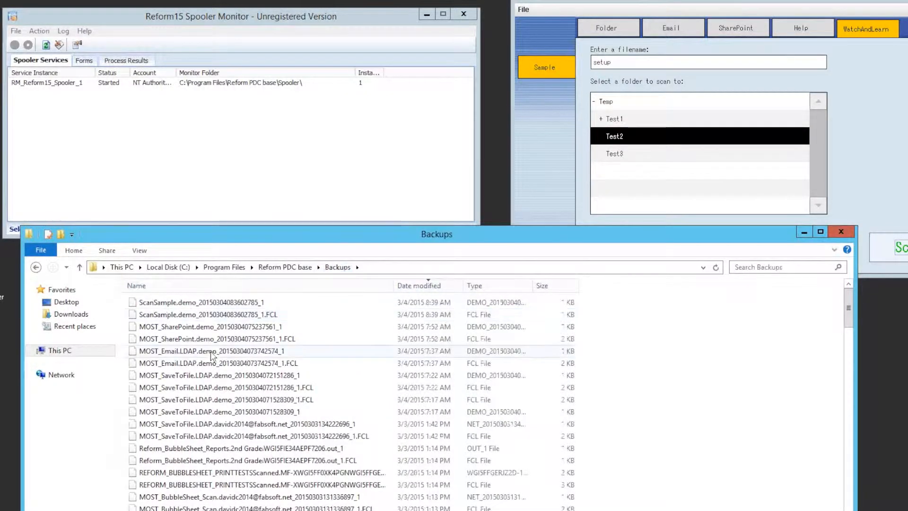
# Open the newest ScanSample FCL file in Notepad, highlight its _TextBox1 and _TreeListBox1 lines, and close it.
pyautogui.click(221, 316)
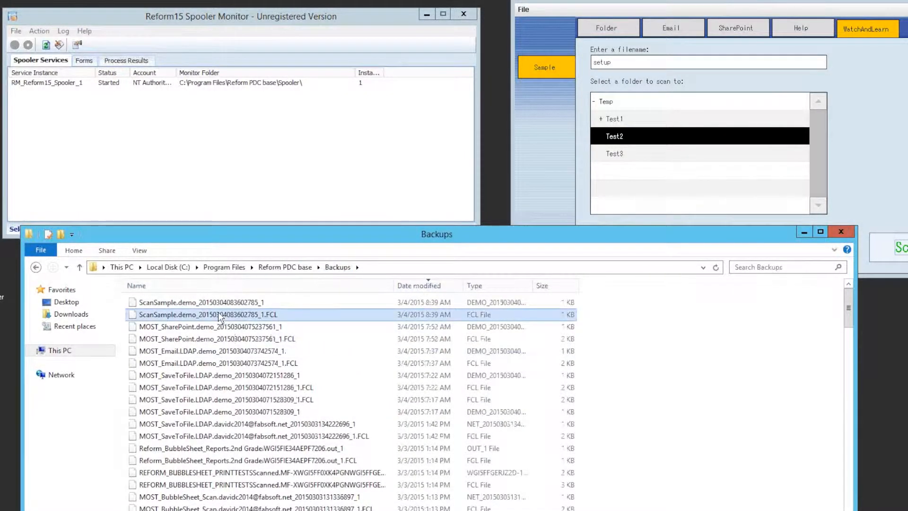
pyautogui.doubleClick(309, 313)
pyautogui.click(408, 186)
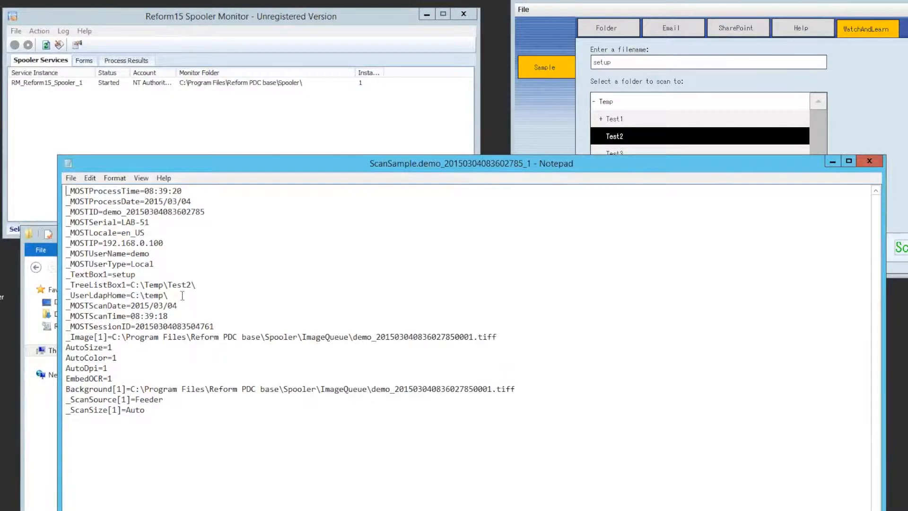
pyautogui.moveTo(197, 284); pyautogui.dragTo(66, 274)
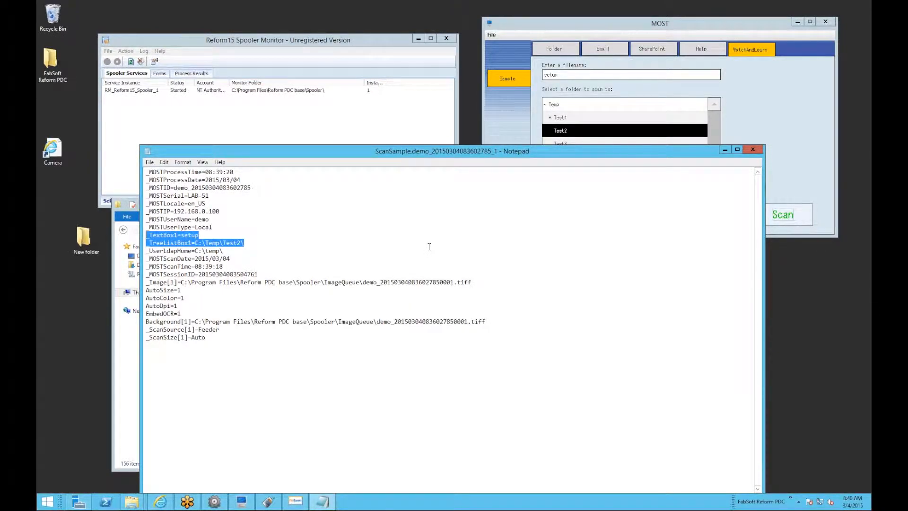
pyautogui.click(752, 149)
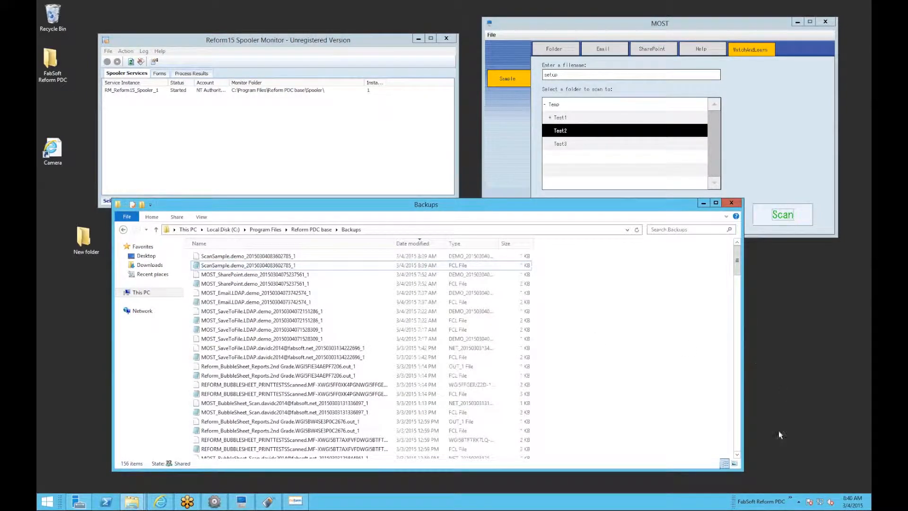
# Launch the Workflow Designer from the Base tools of FabSoft Reform PDC, minimize the Backups window and enlarge the designer.
pyautogui.click(791, 499)
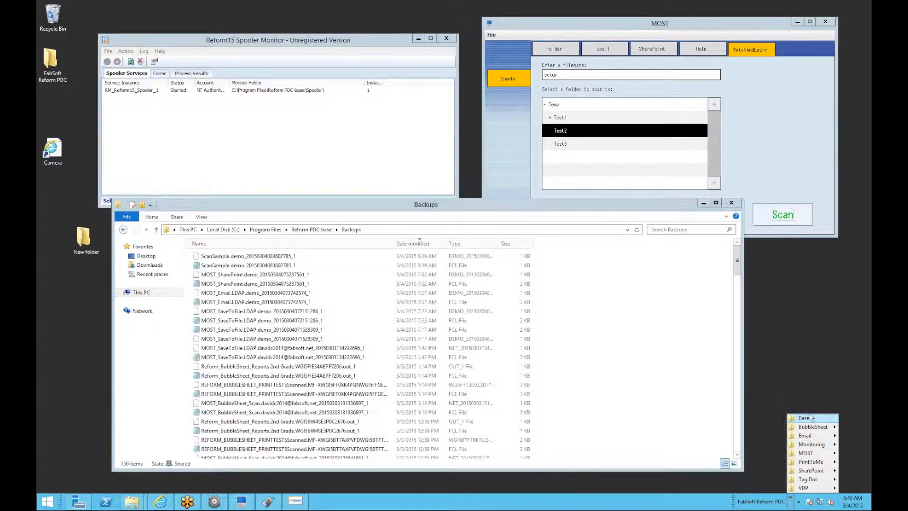
pyautogui.moveTo(812, 421)
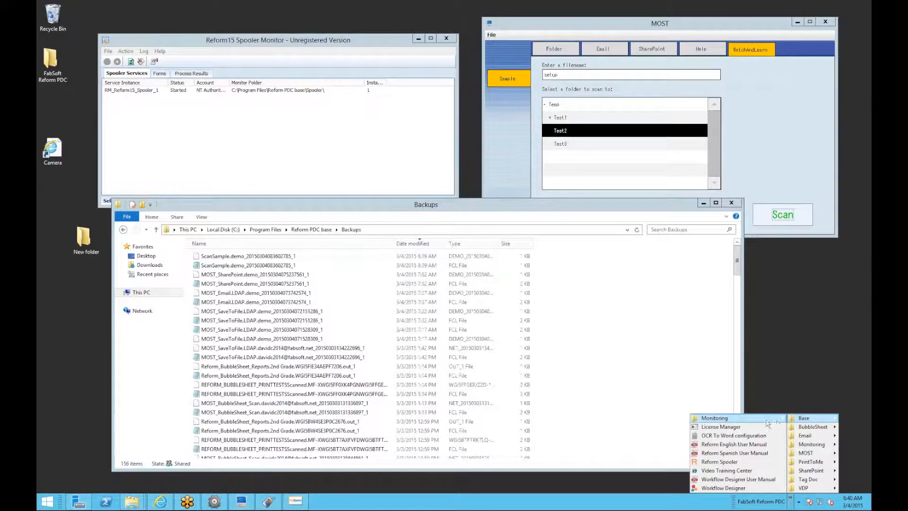
pyautogui.click(731, 489)
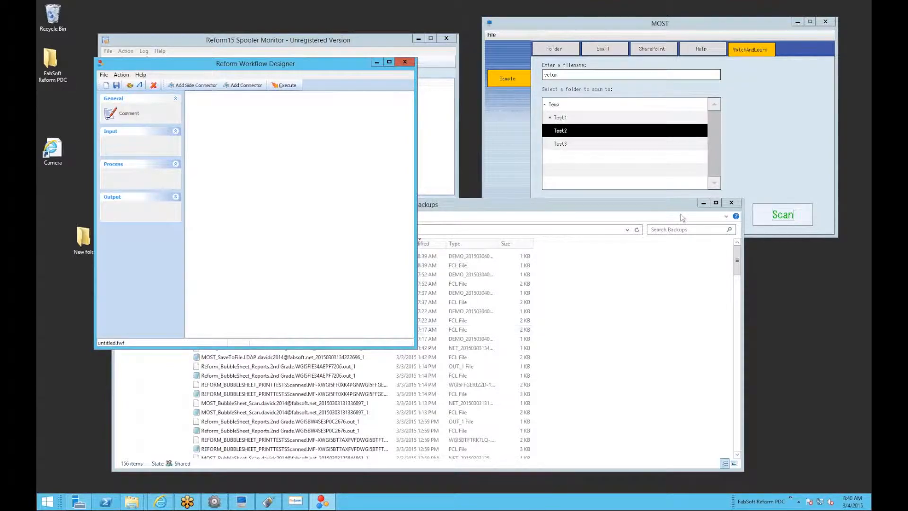
pyautogui.click(703, 204)
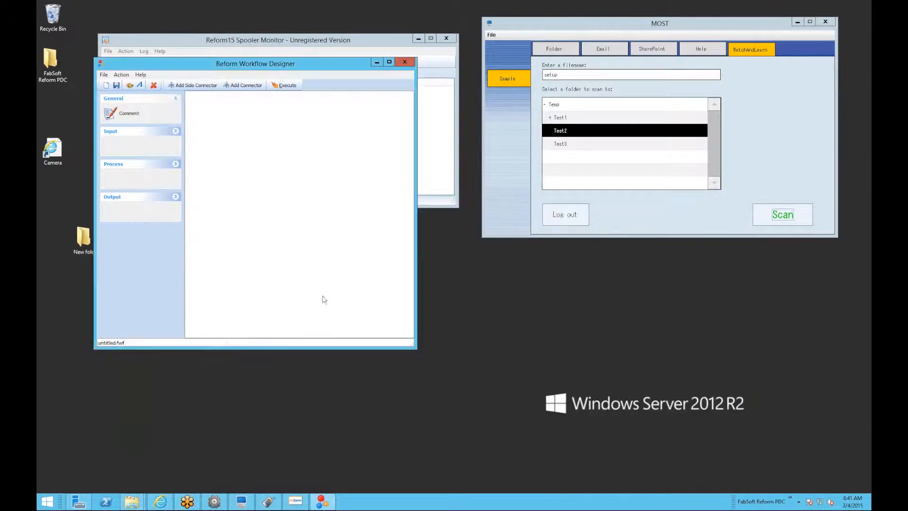
pyautogui.moveTo(415, 348); pyautogui.dragTo(460, 366)
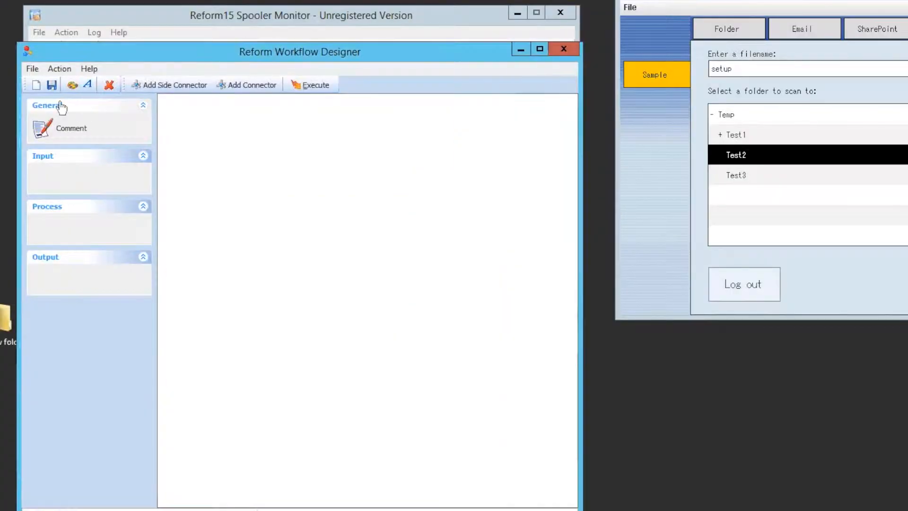
# Create a new workflow of the Document Automation type.
pyautogui.click(36, 86)
pyautogui.click(521, 259)
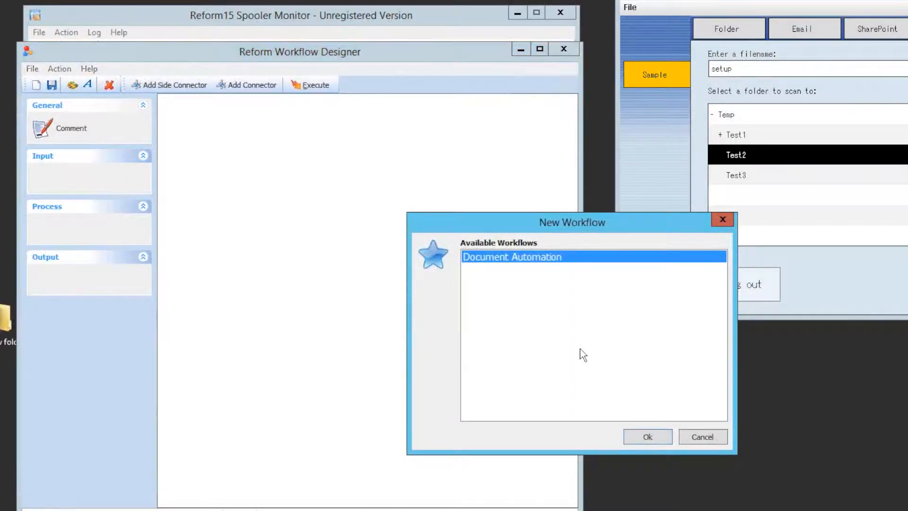
pyautogui.click(648, 435)
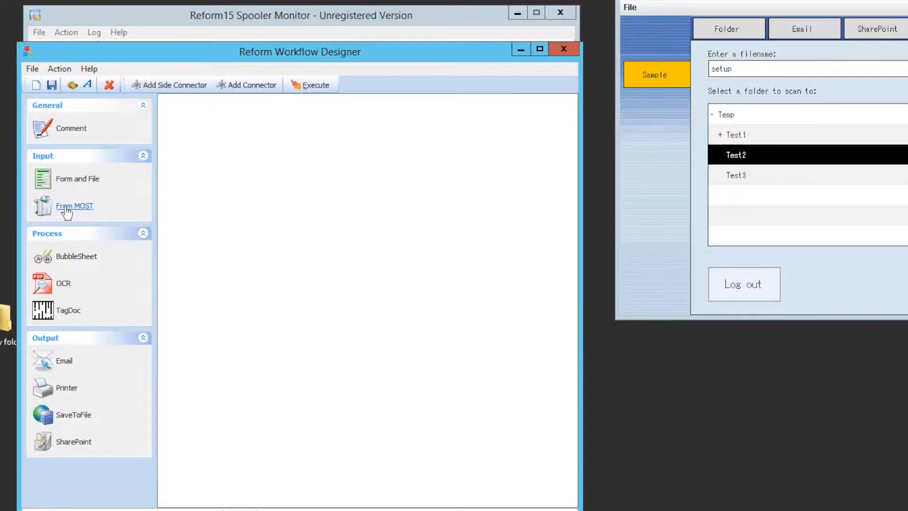
pyautogui.moveTo(66, 213); pyautogui.dragTo(278, 180)
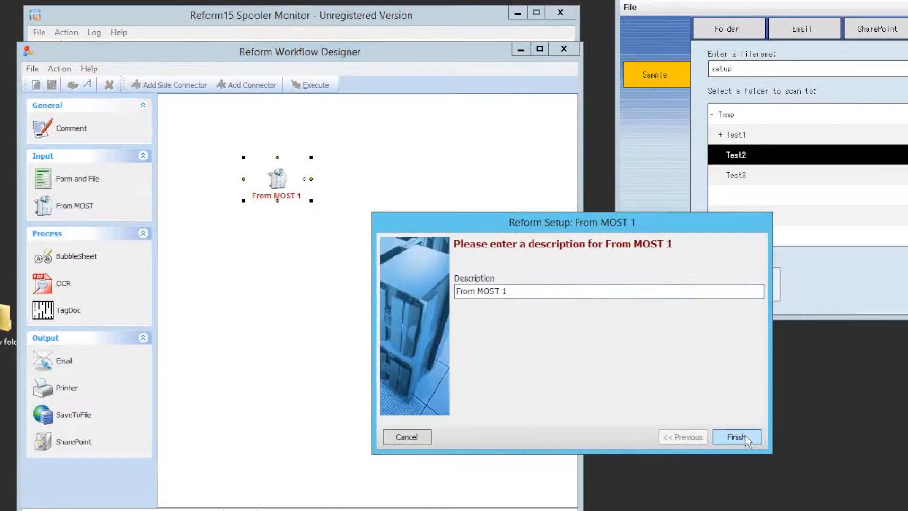
pyautogui.click(745, 437)
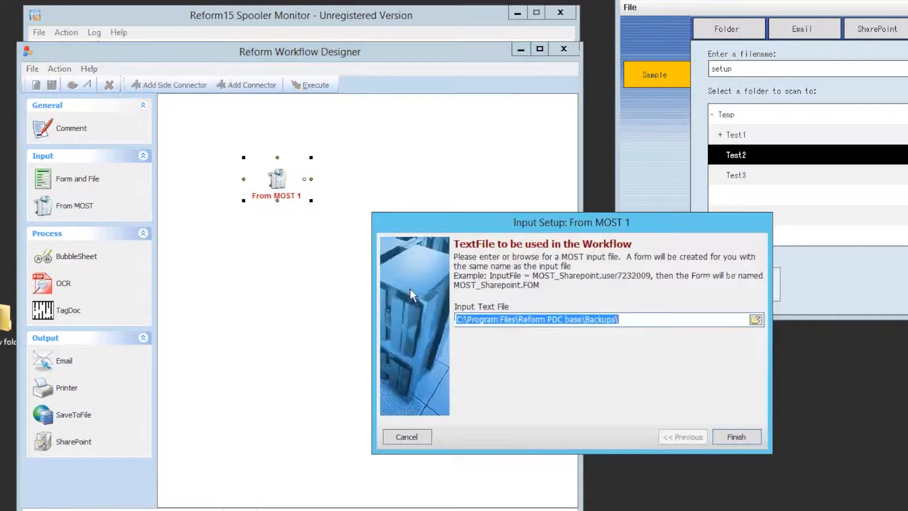
pyautogui.click(755, 320)
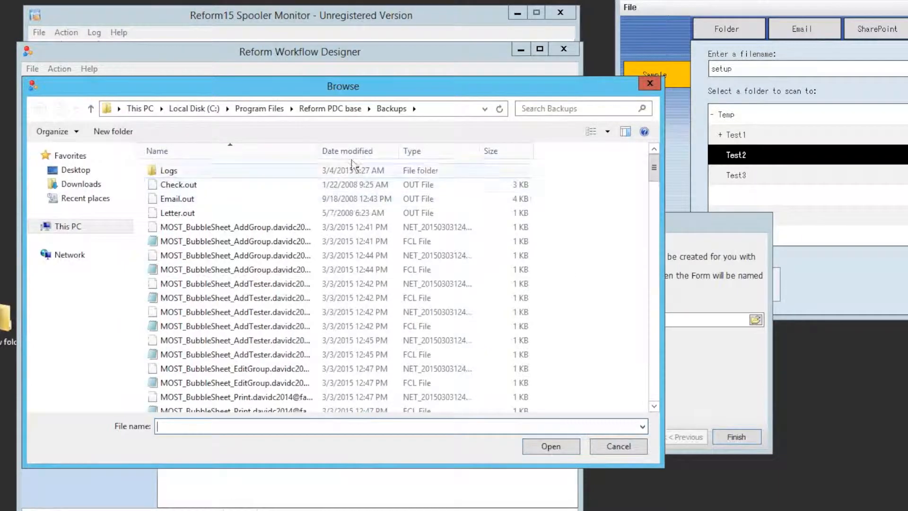
pyautogui.click(356, 151)
pyautogui.click(235, 174)
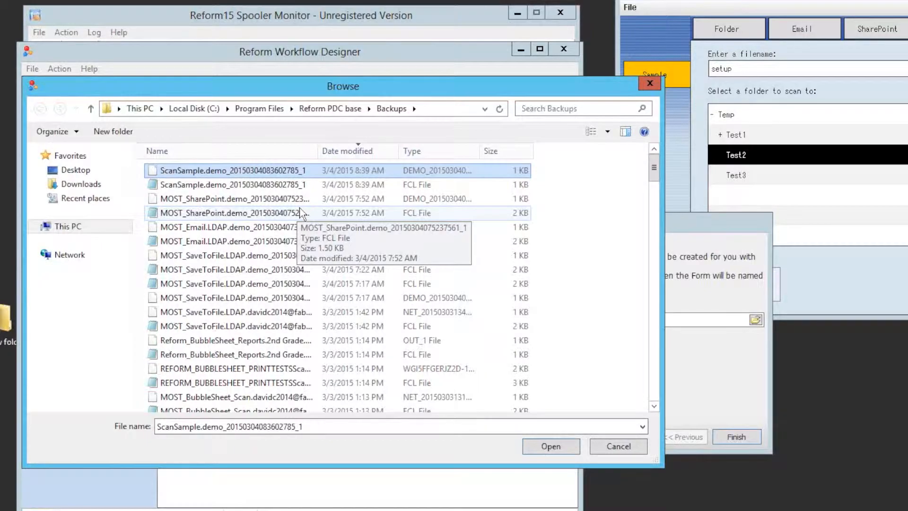
pyautogui.click(559, 444)
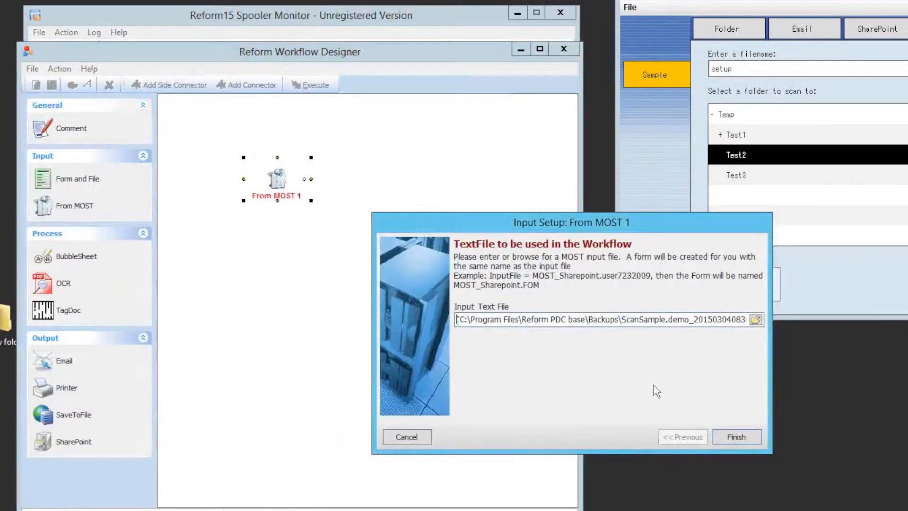
pyautogui.click(735, 436)
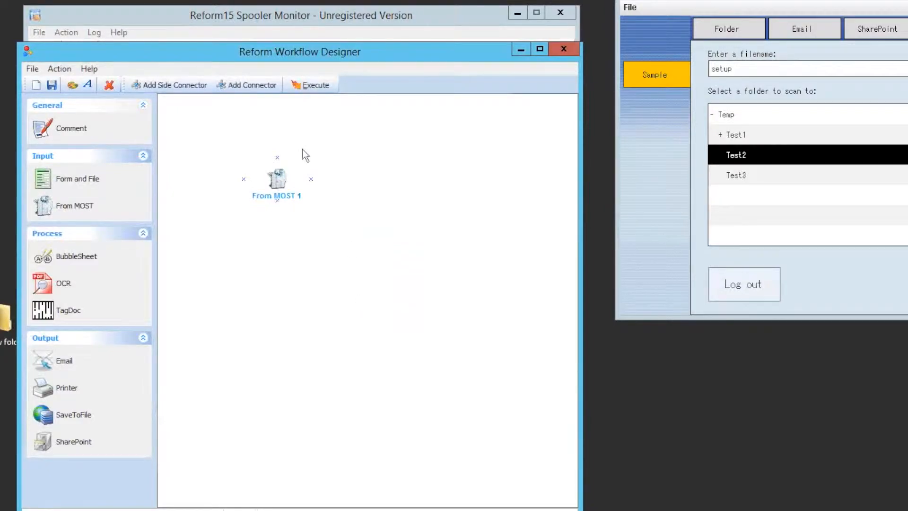
# Place a SaveToFile output below the From MOST input and connect the input to it.
pyautogui.moveTo(66, 420); pyautogui.dragTo(269, 289)
pyautogui.click(739, 439)
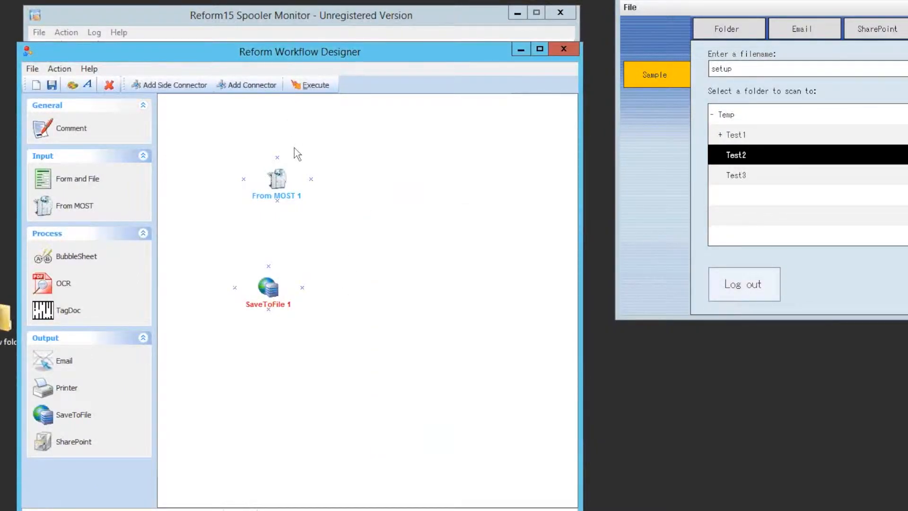
pyautogui.moveTo(277, 200); pyautogui.dragTo(269, 266)
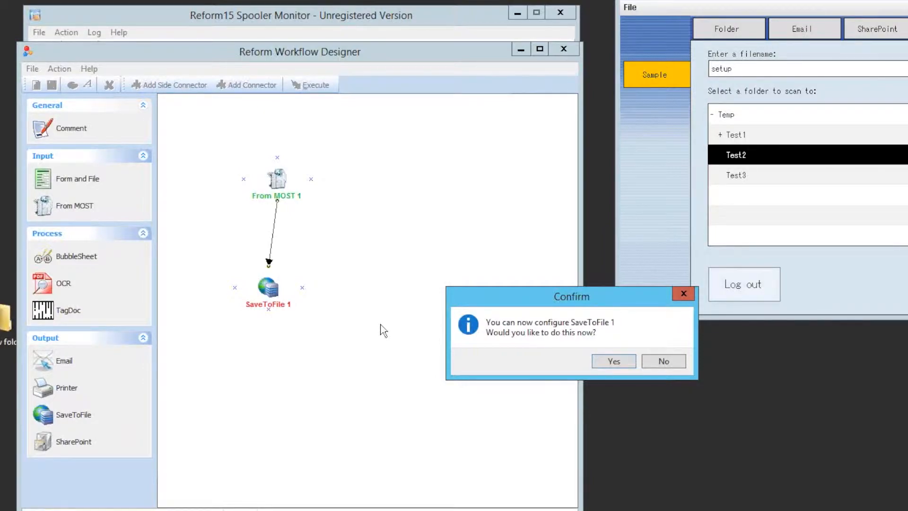
# Configure SaveToFile 1 to save PDF files in the dynamic root folder _TREELISTBOX1, without any subfolders.
pyautogui.moveTo(548, 303); pyautogui.dragTo(454, 251)
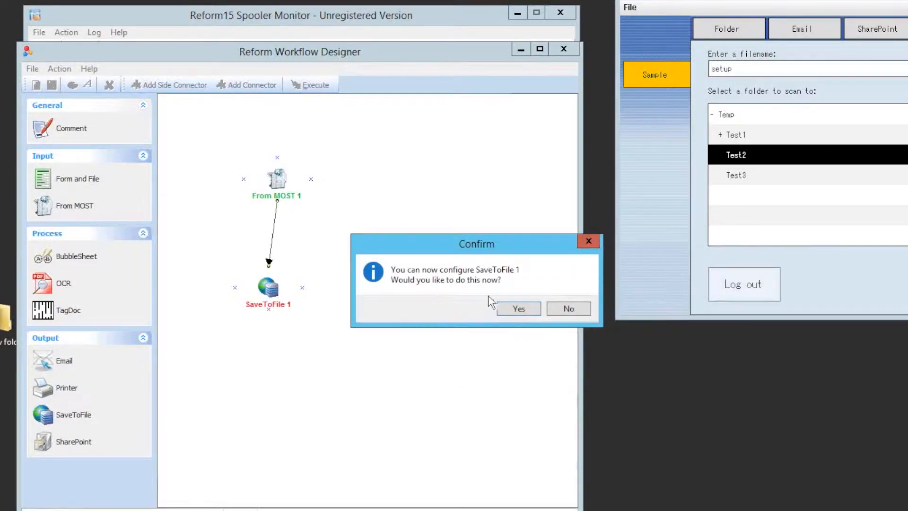
pyautogui.click(519, 309)
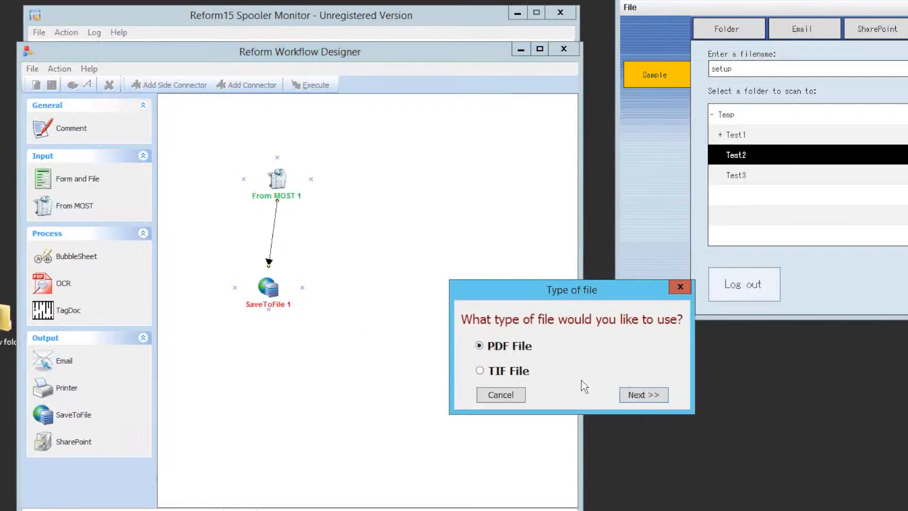
pyautogui.click(641, 395)
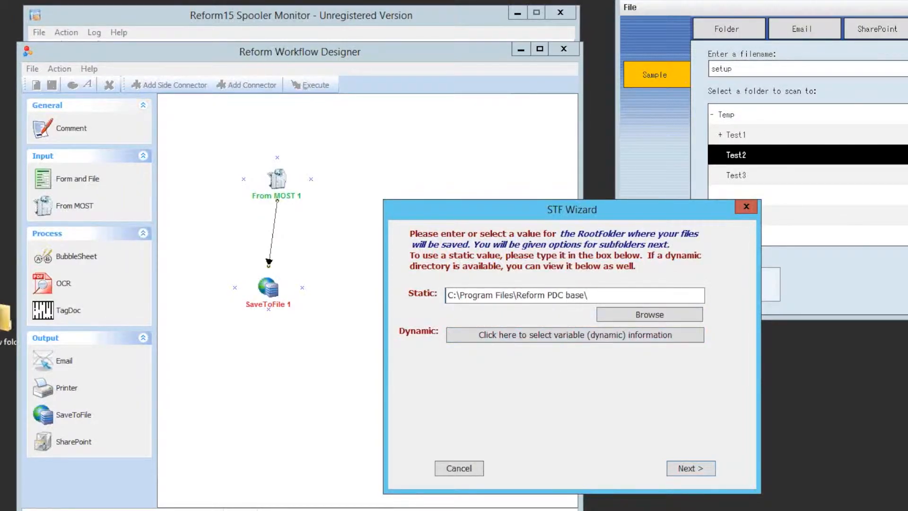
pyautogui.click(904, 92)
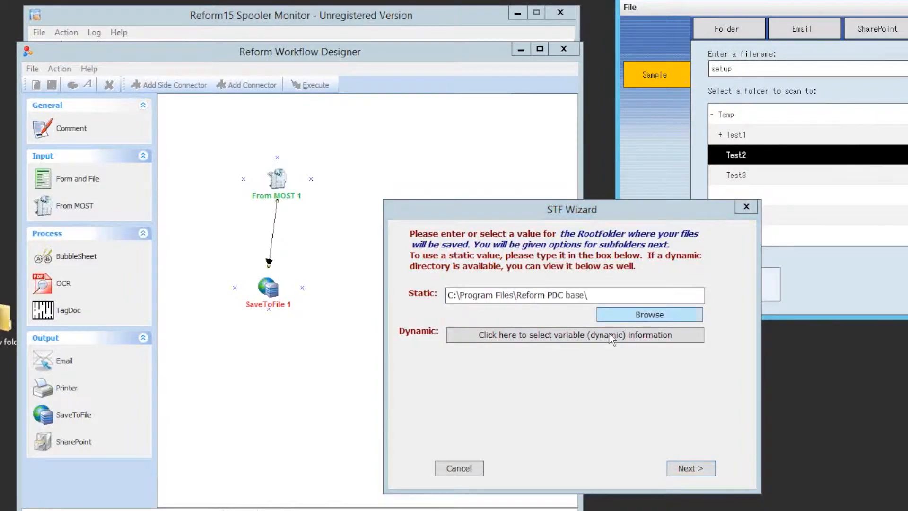
pyautogui.moveTo(589, 296); pyautogui.dragTo(447, 295)
pyautogui.click(603, 296)
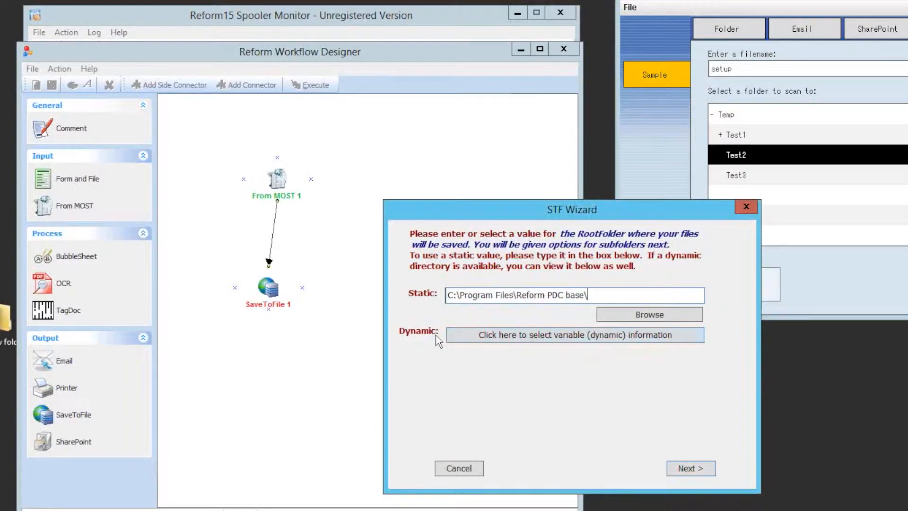
pyautogui.click(532, 335)
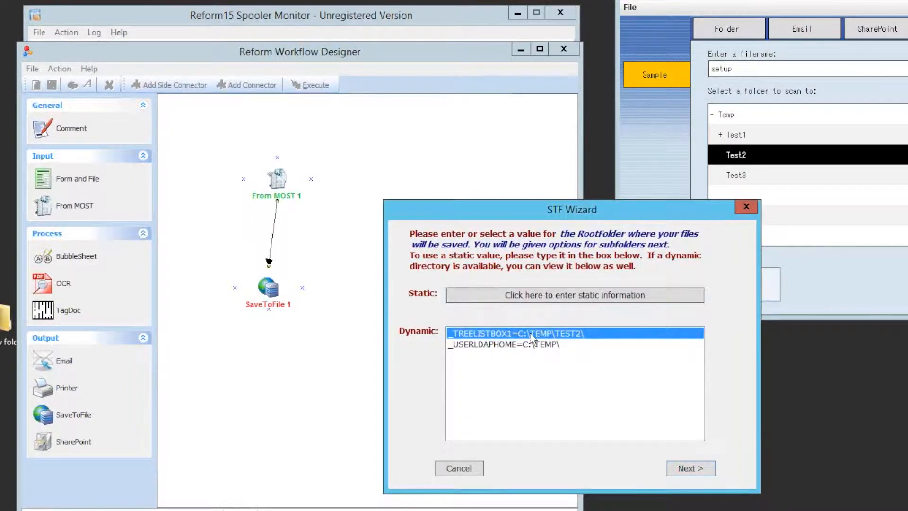
pyautogui.click(513, 344)
pyautogui.click(524, 333)
pyautogui.click(703, 472)
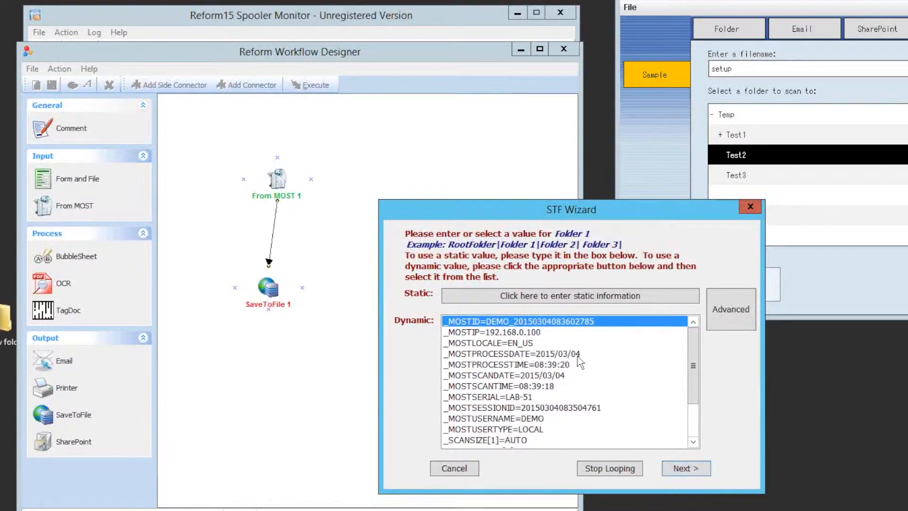
pyautogui.click(600, 467)
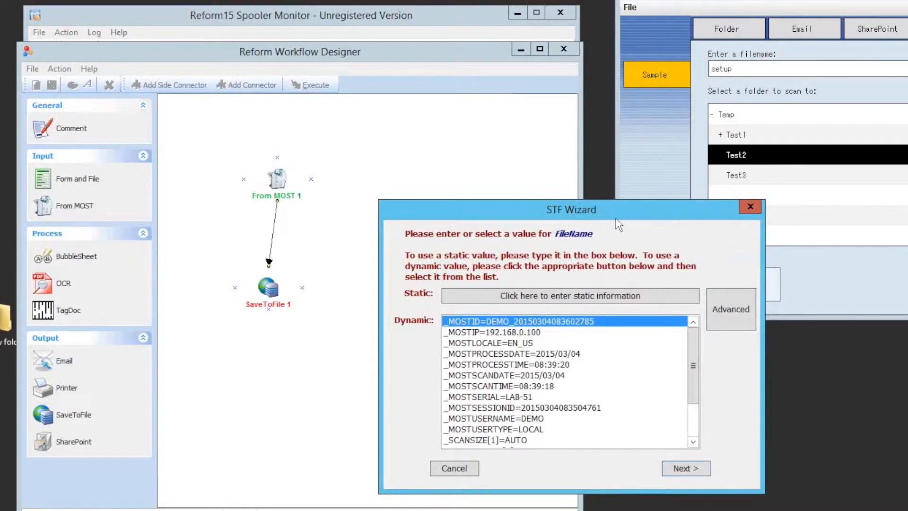
# Take the file name from the dynamic _TEXTBOX1 value and finish the wizard without metadata or overwriting of existing files.
pyautogui.click(572, 374)
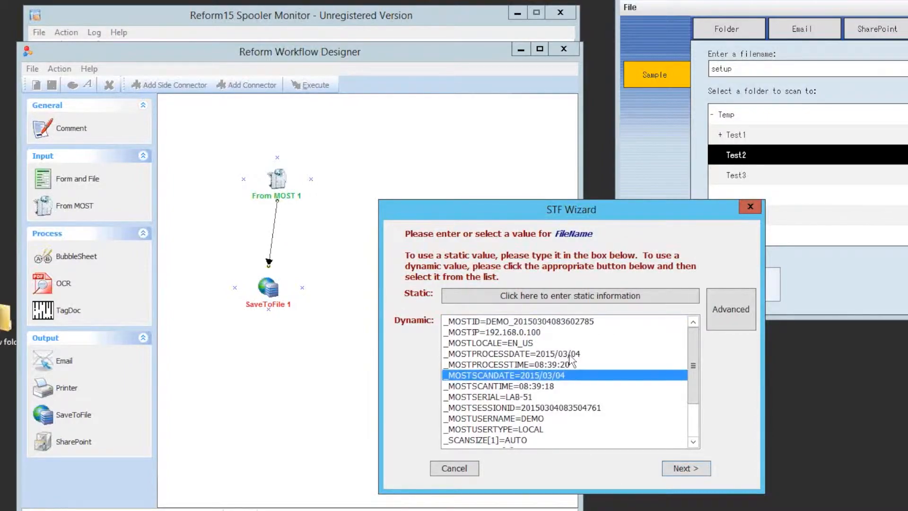
pyautogui.scroll(-2, 569, 355)
pyautogui.scroll(2, 569, 355)
pyautogui.scroll(-2, 615, 387)
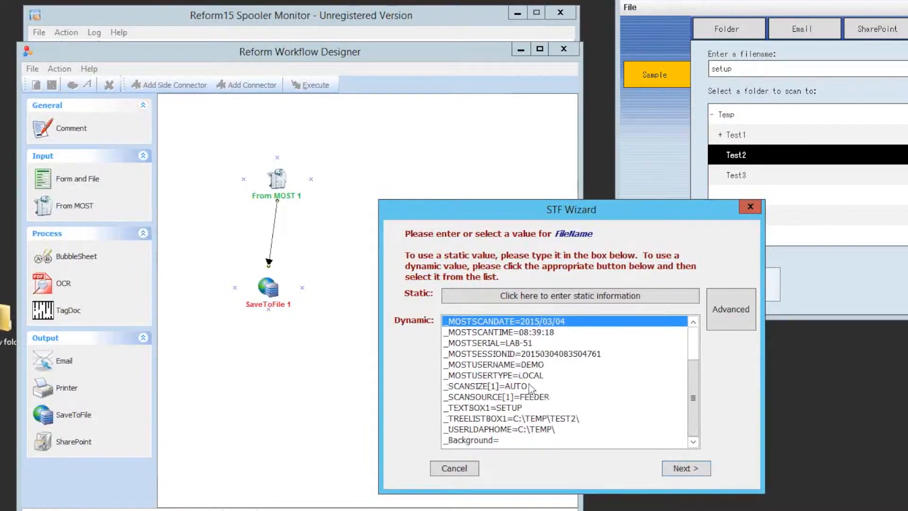
pyautogui.click(470, 406)
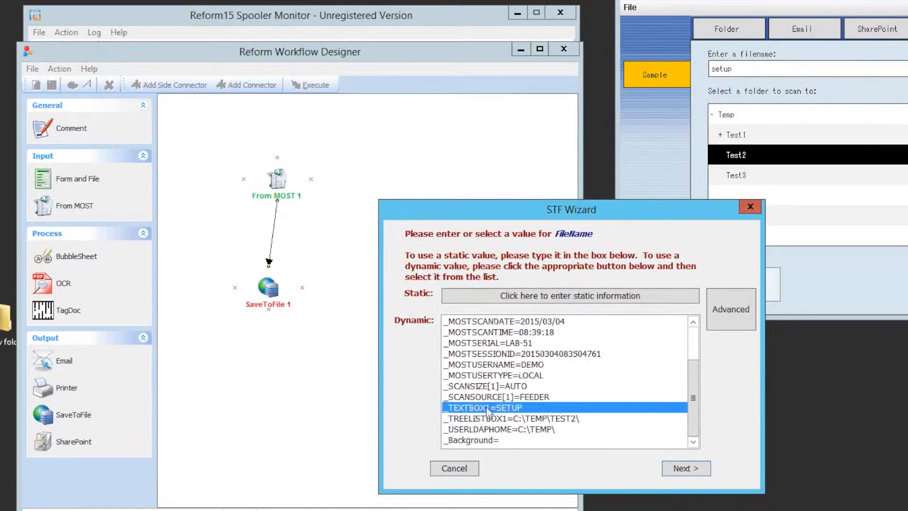
pyautogui.click(688, 468)
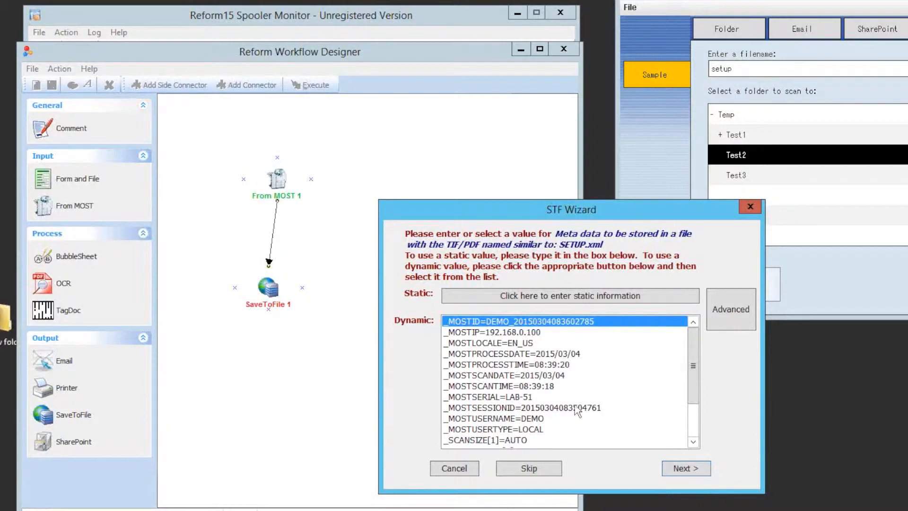
pyautogui.click(525, 469)
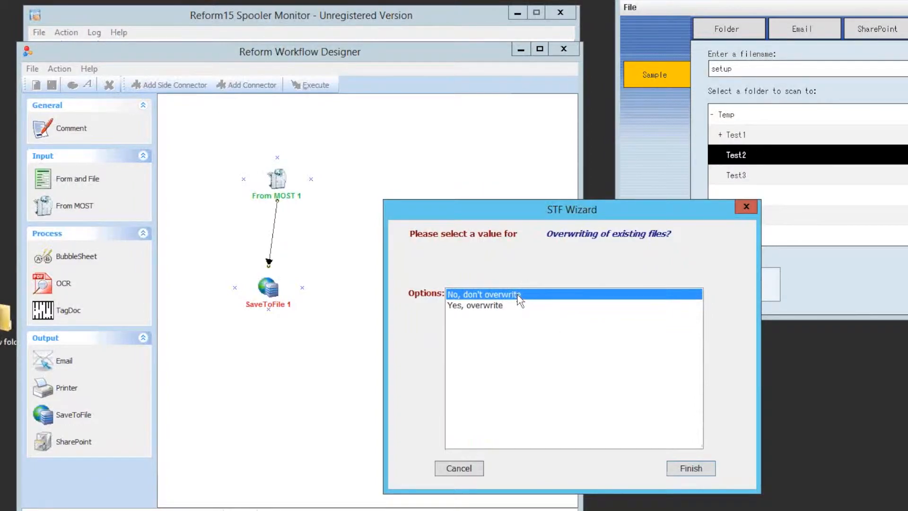
pyautogui.click(693, 469)
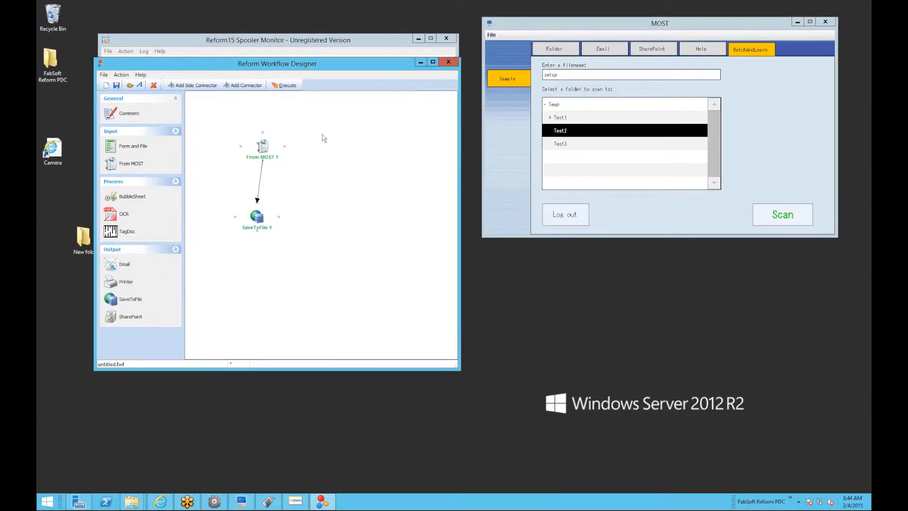
# Move the designer window clear of the Spooler Monitor and execute the From MOST to SaveToFile workflow.
pyautogui.moveTo(302, 64); pyautogui.dragTo(288, 131)
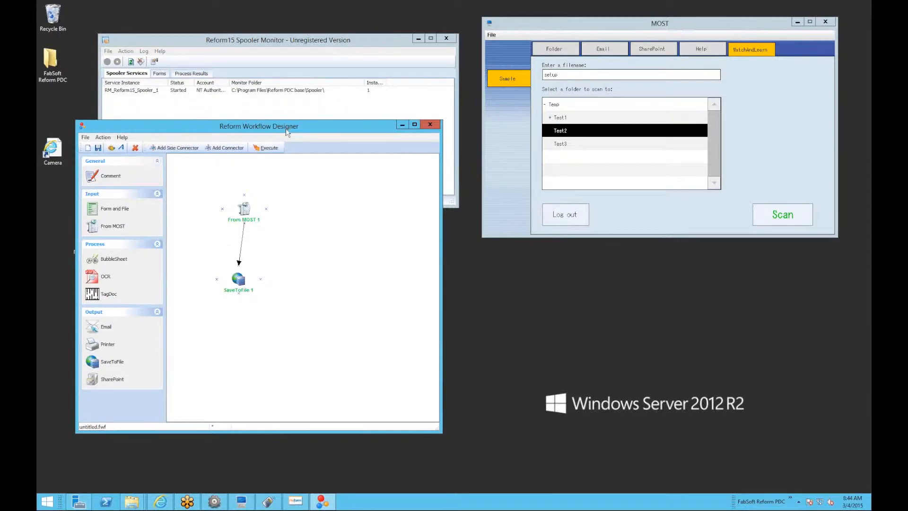
pyautogui.click(268, 147)
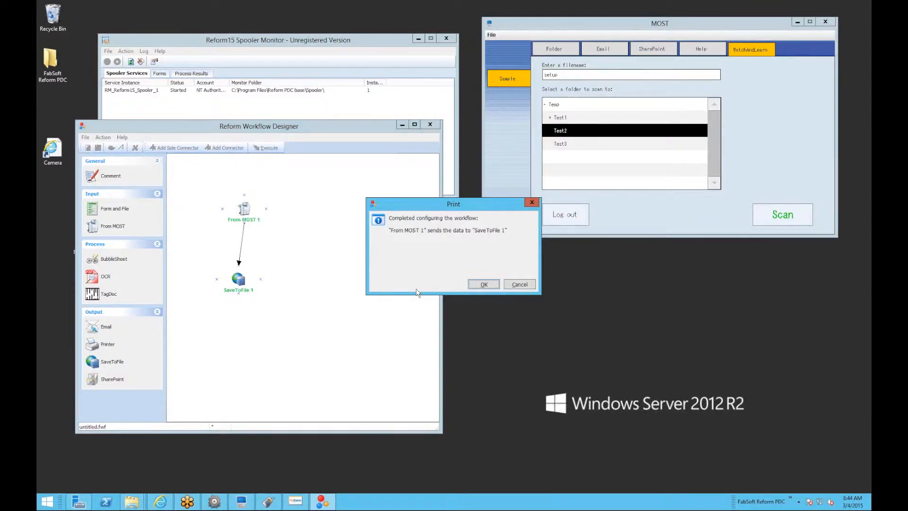
pyautogui.click(482, 284)
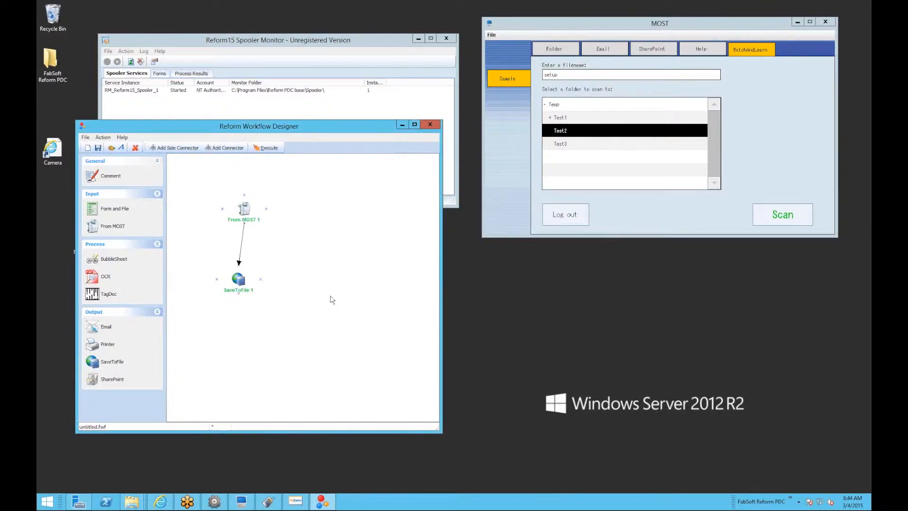
# Refresh the Spooler Monitor's form list and look through it for the ScanSample form.
pyautogui.click(160, 75)
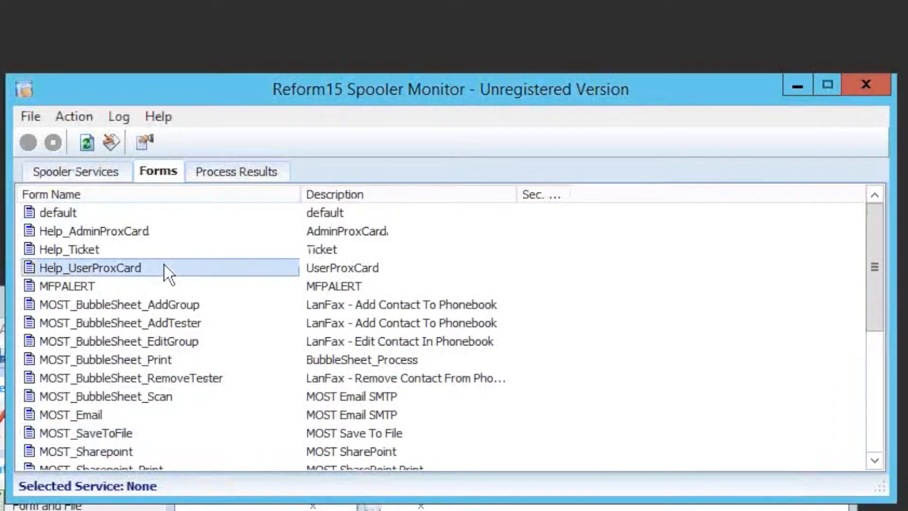
pyautogui.scroll(-3, 180, 307)
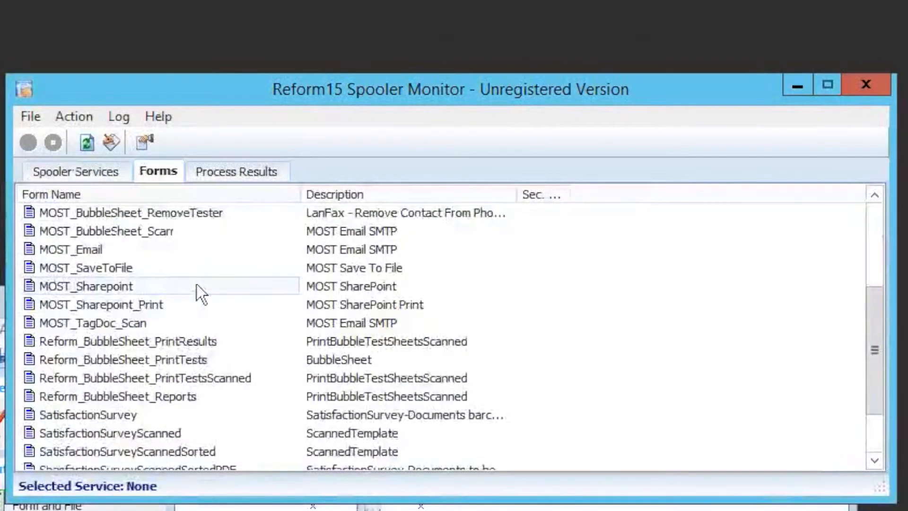
pyautogui.scroll(-2, 197, 285)
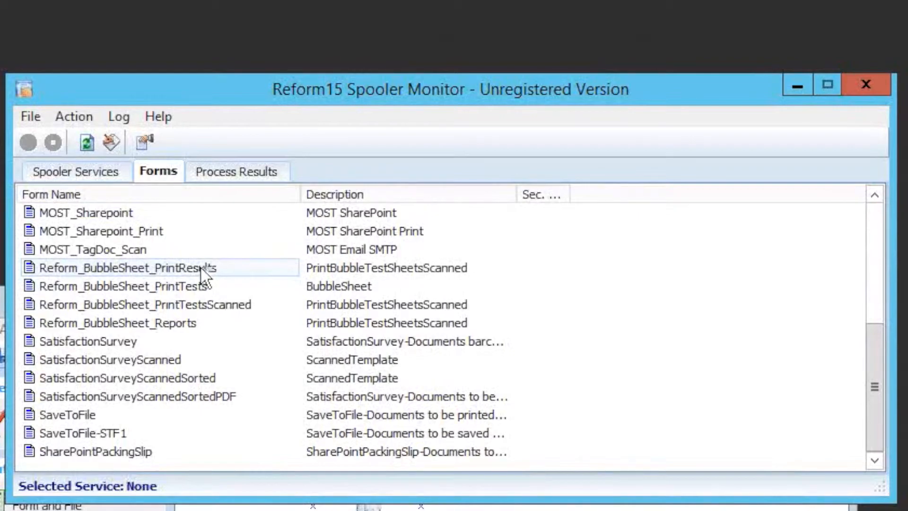
pyautogui.click(65, 117)
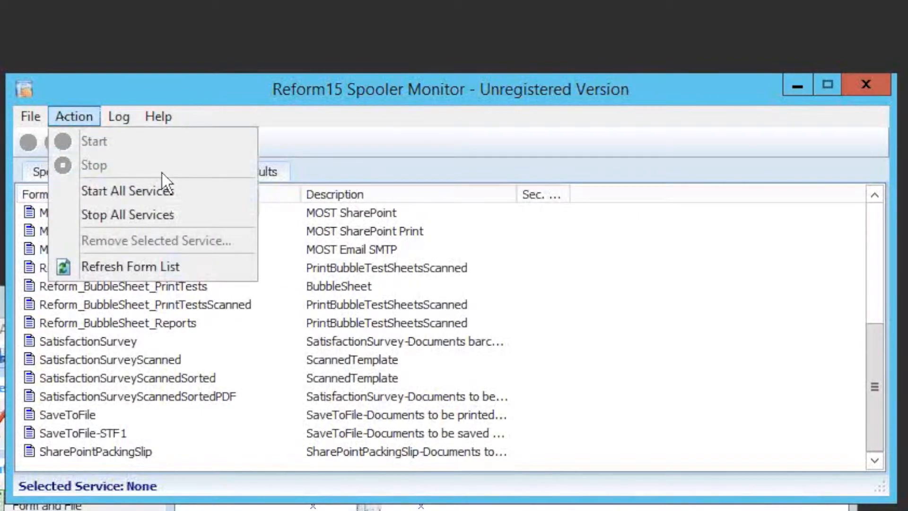
pyautogui.click(148, 265)
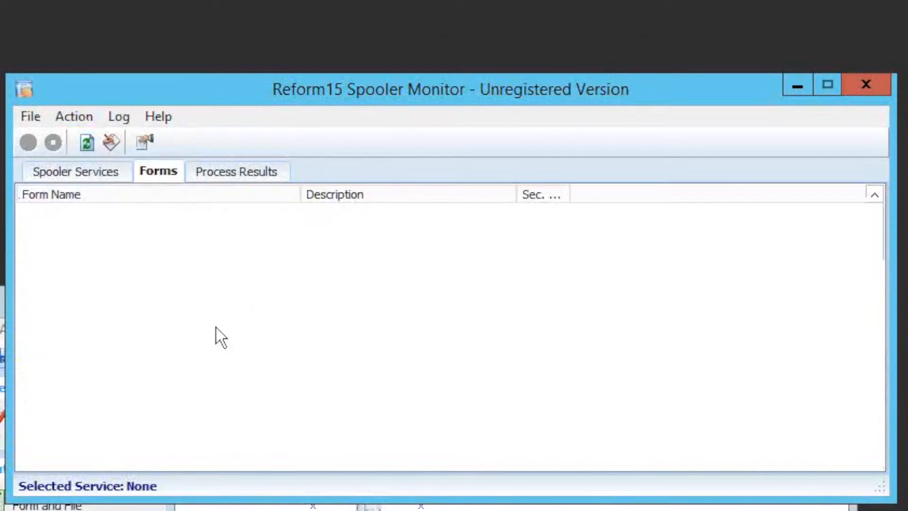
pyautogui.scroll(-4, 180, 340)
pyautogui.scroll(-1, 175, 338)
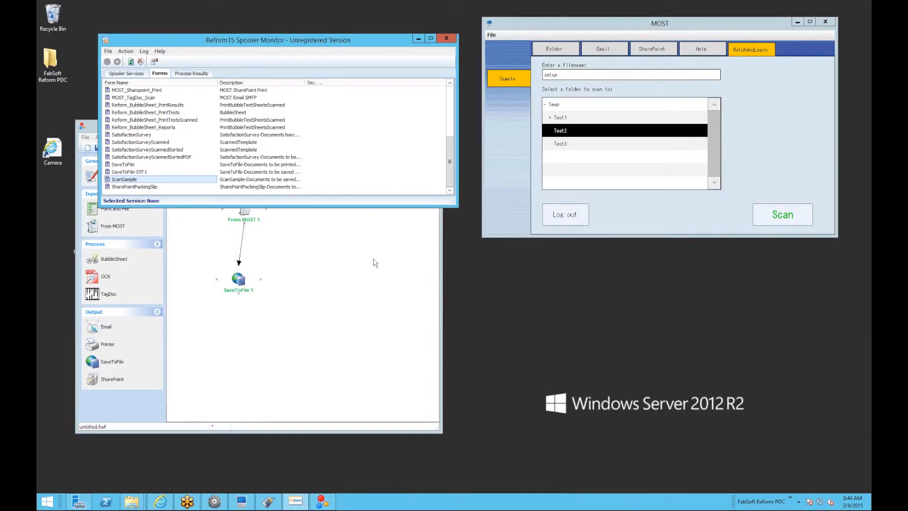
# Minimize the workflow designer and browse to C:\Temp\Test2 in the open Spooler folder window.
pyautogui.click(374, 259)
pyautogui.click(405, 126)
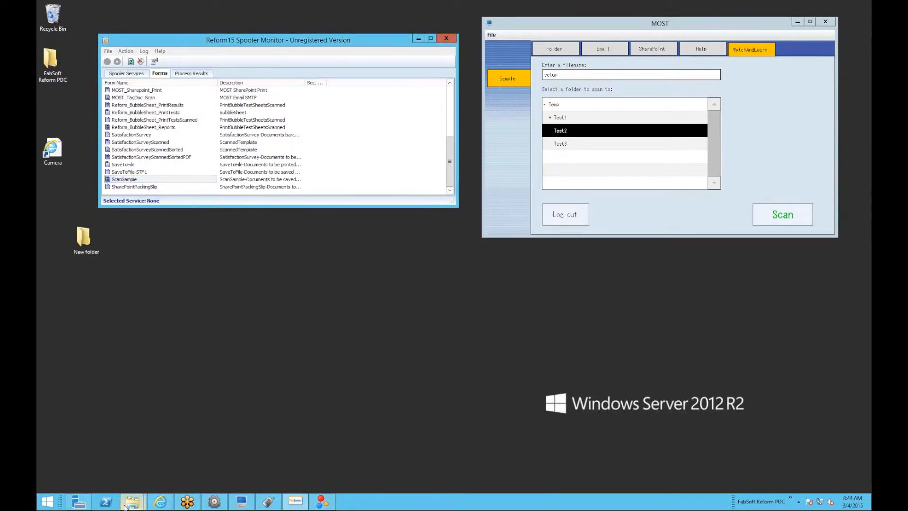
pyautogui.moveTo(132, 501)
pyautogui.click(94, 459)
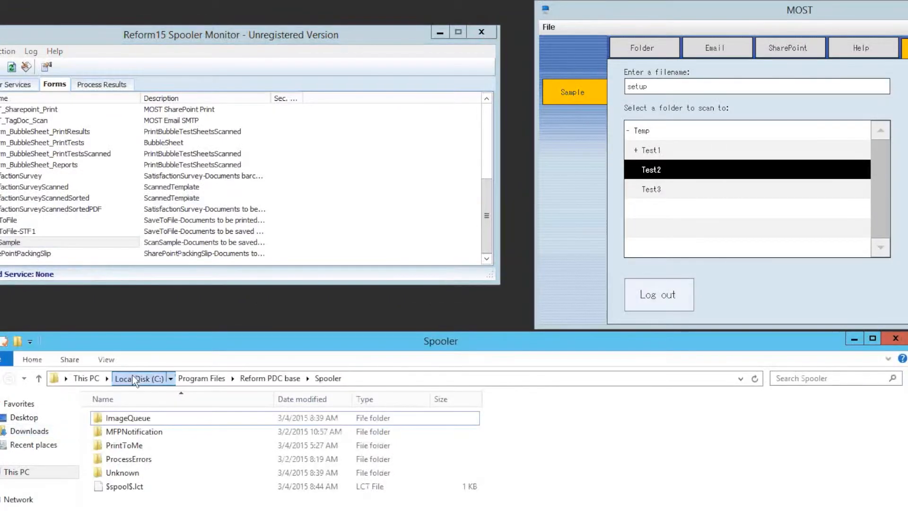
pyautogui.click(213, 268)
pyautogui.doubleClick(128, 510)
pyautogui.doubleClick(126, 430)
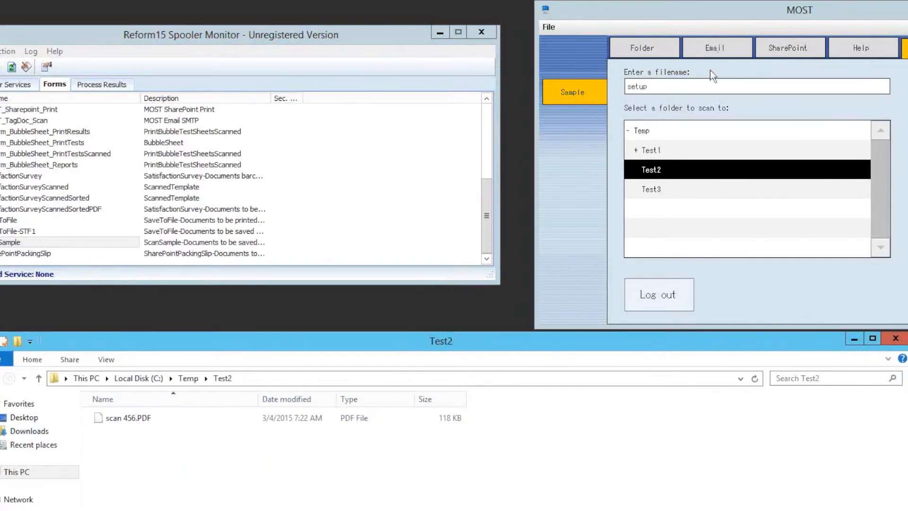
# Set the MOST filename to setup 2, scan SampleTif.tif into the Test2 folder and select the resulting setup 2.PDF there.
pyautogui.click(700, 89)
pyautogui.write('2')
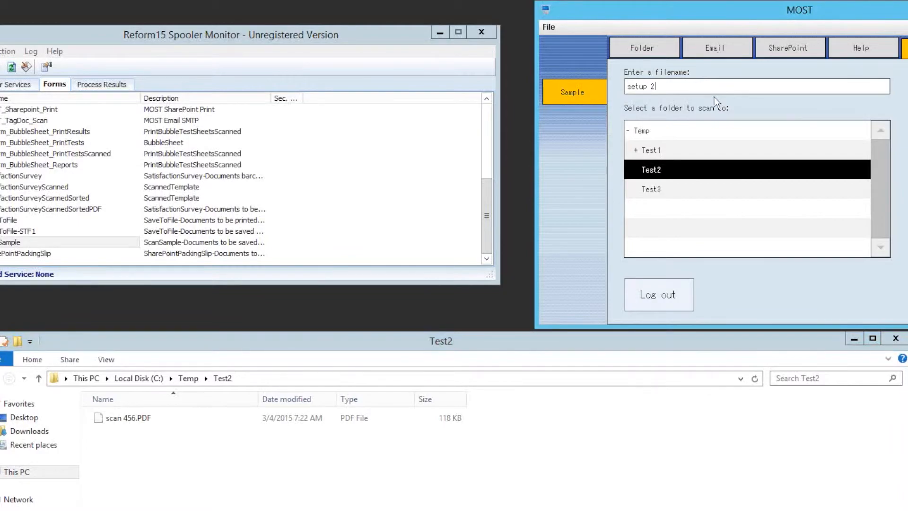
pyautogui.press('Return')
pyautogui.click(643, 296)
pyautogui.click(656, 137)
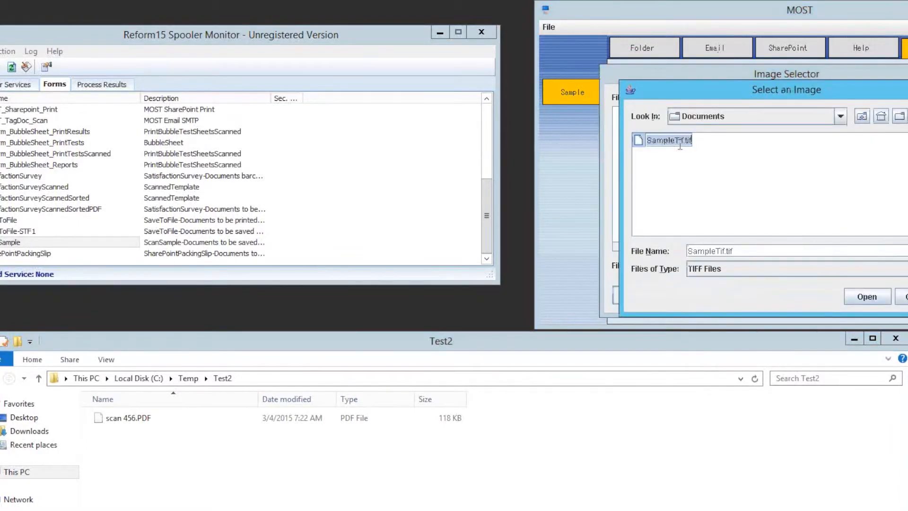
pyautogui.click(869, 297)
pyautogui.click(882, 297)
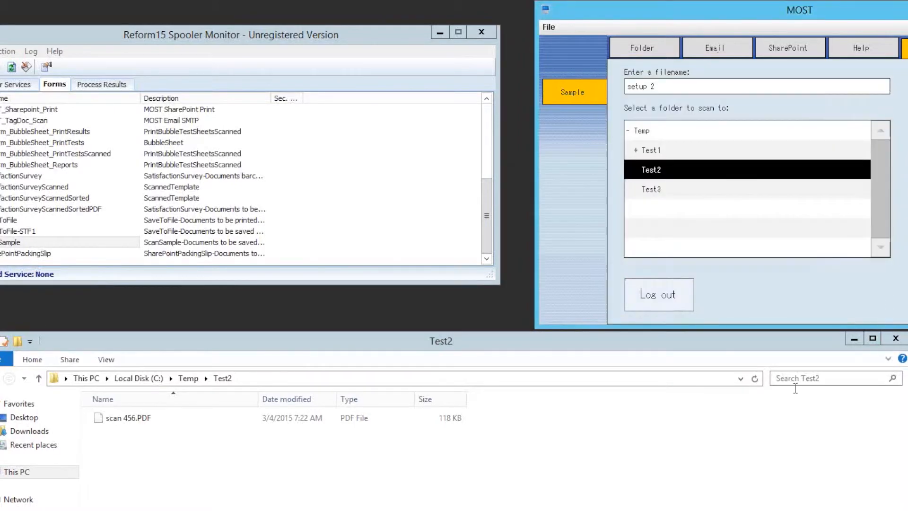
pyautogui.click(725, 485)
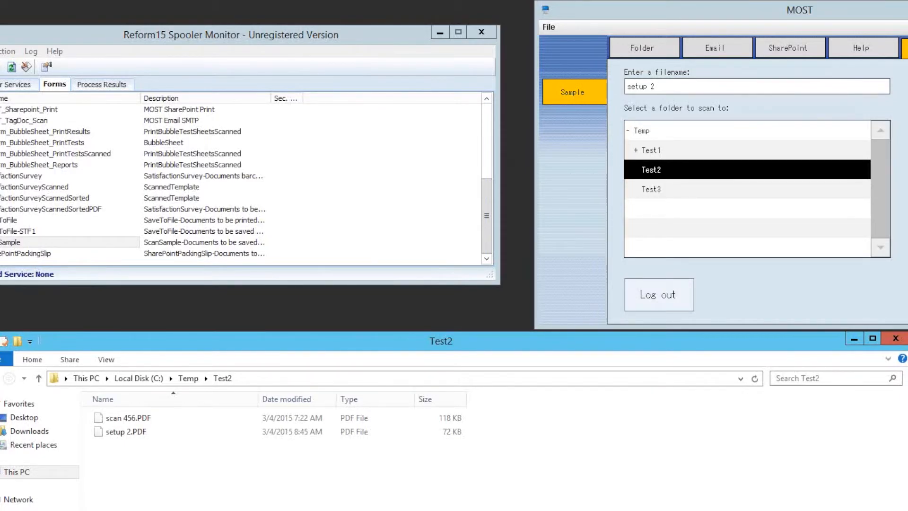
pyautogui.click(145, 433)
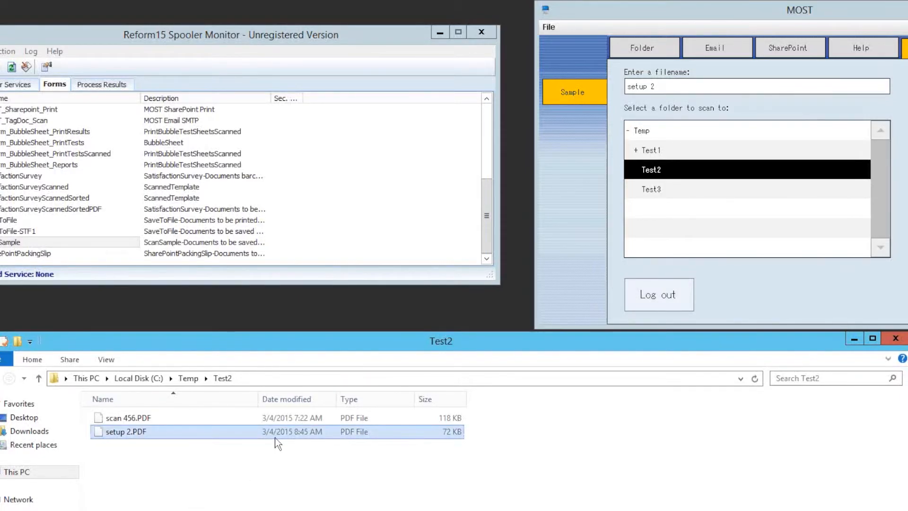